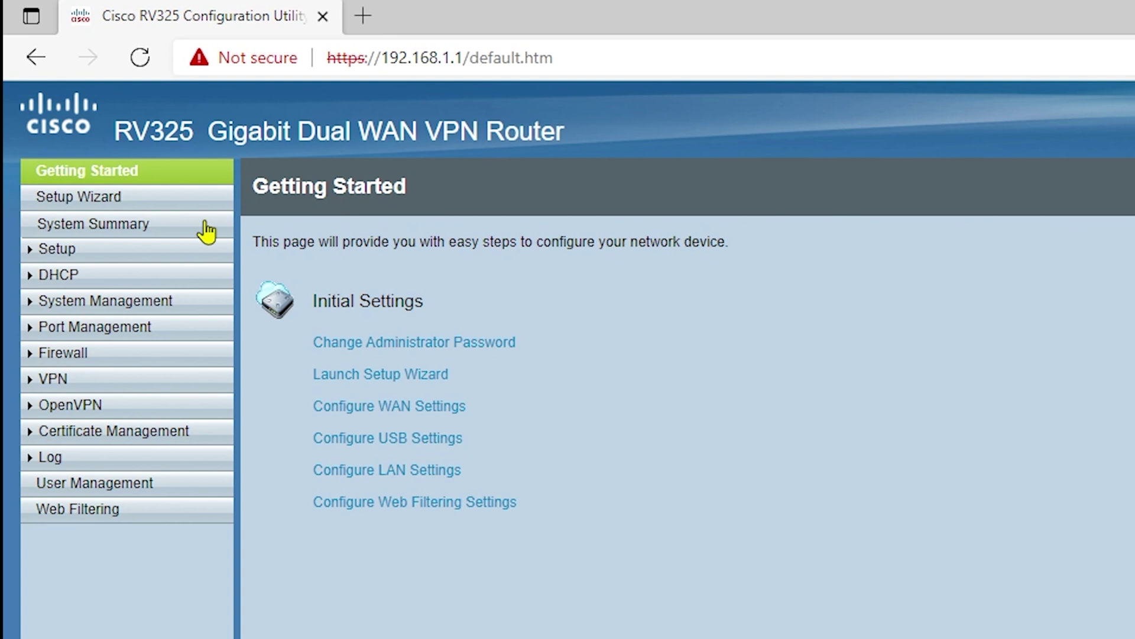
- Check WAN1's DNS entry in the system summary and open WAN1's connection settings for editing
left_click(146, 225)
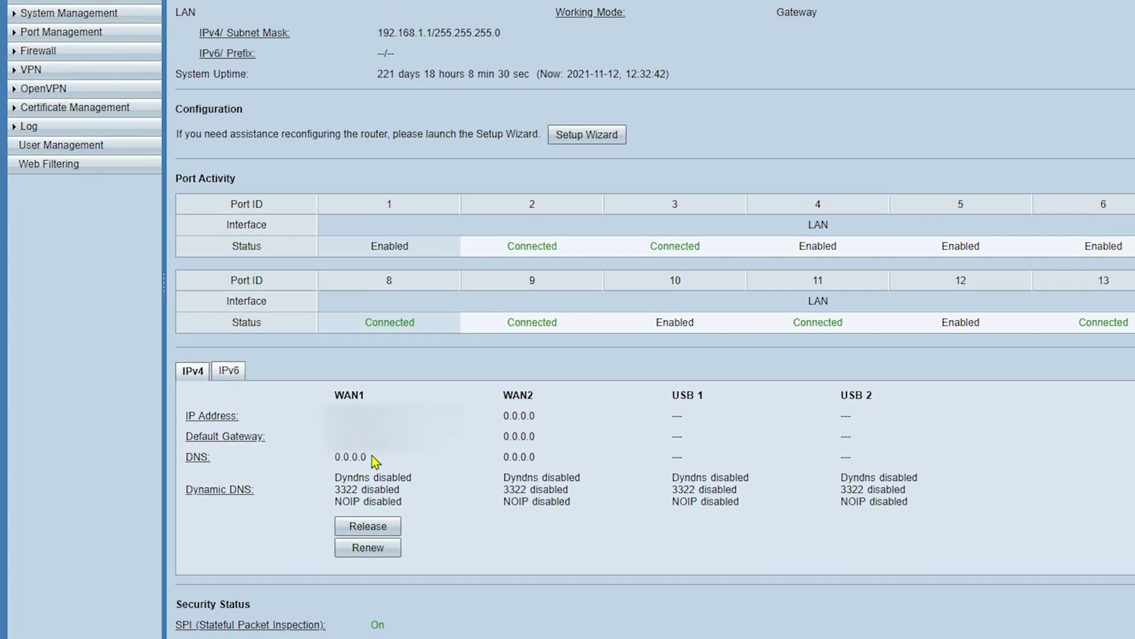
left_click_drag(373, 460, 332, 458)
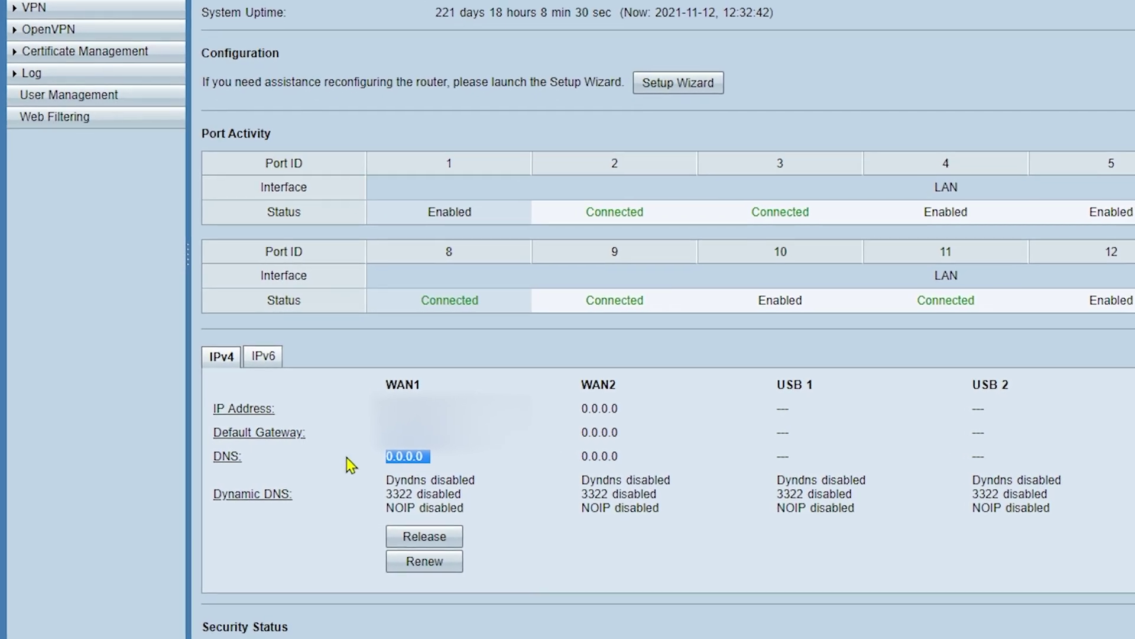
left_click(226, 461)
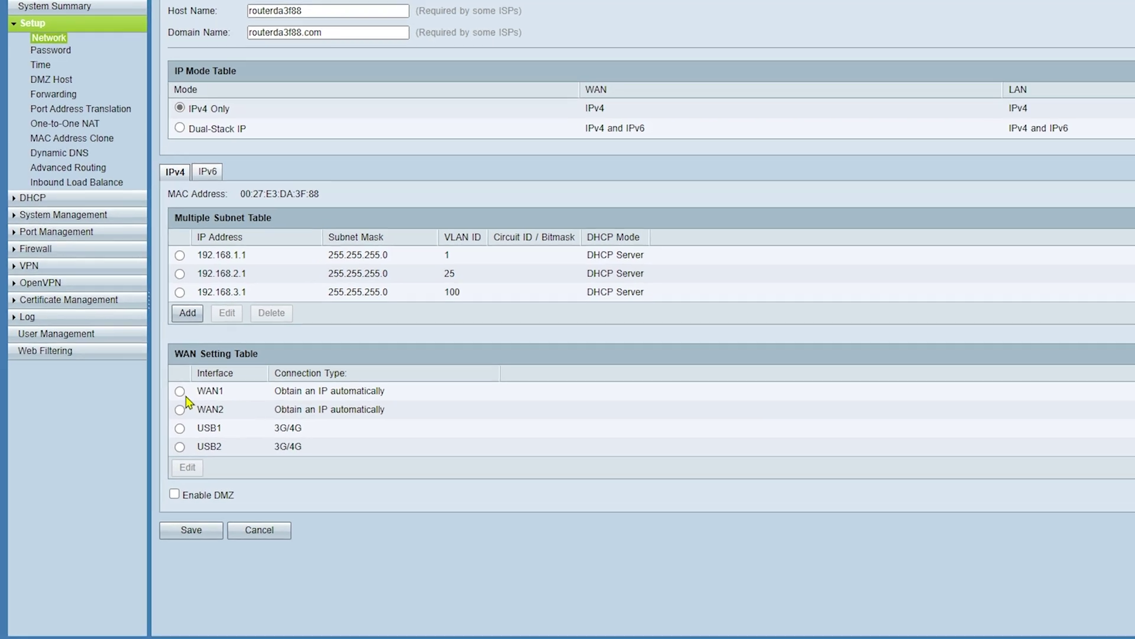
left_click(182, 393)
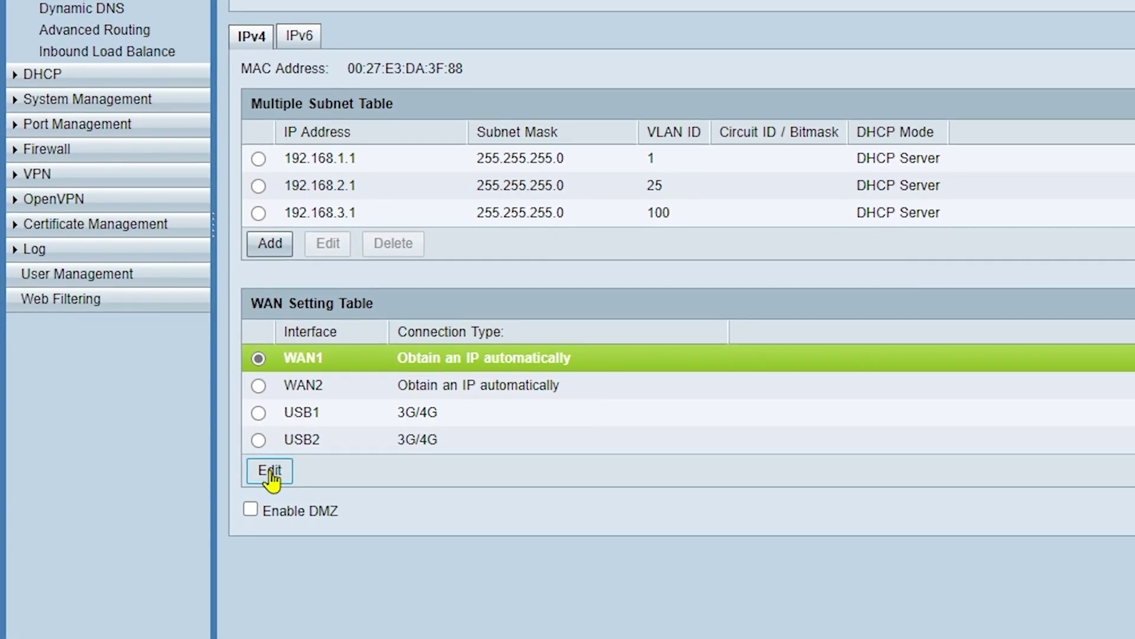
left_click(269, 471)
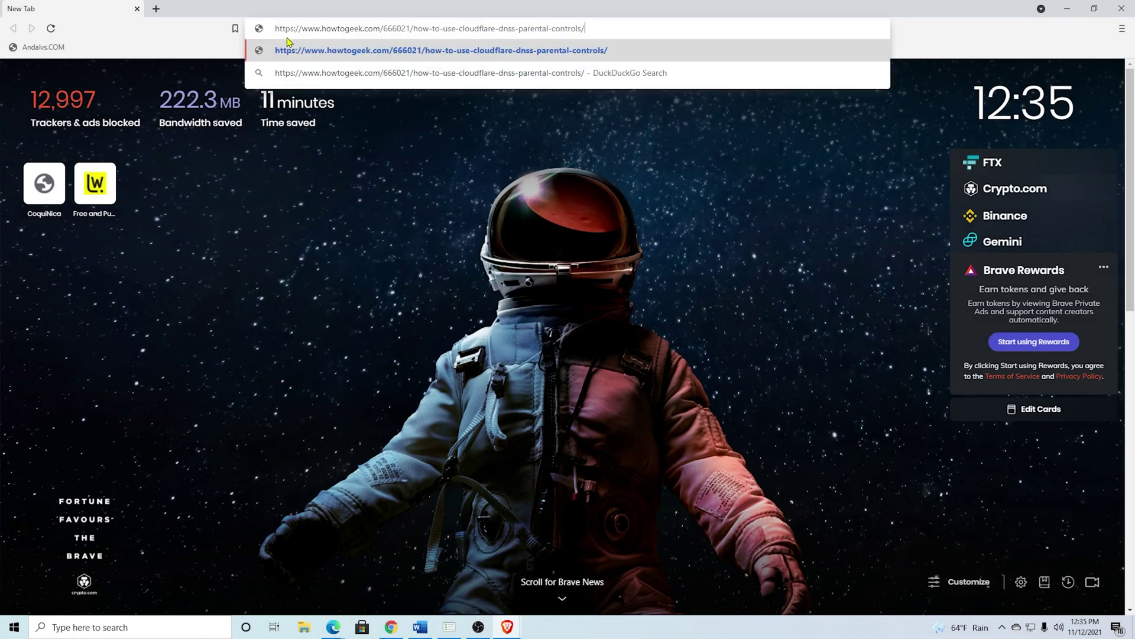
- In Brave, open howtogeek.com/666021/how-to-use-cloudflare-dnss-parental-controls/ and find the Cloudflare DNS addresses for blocking malware and adult content
key("Return")
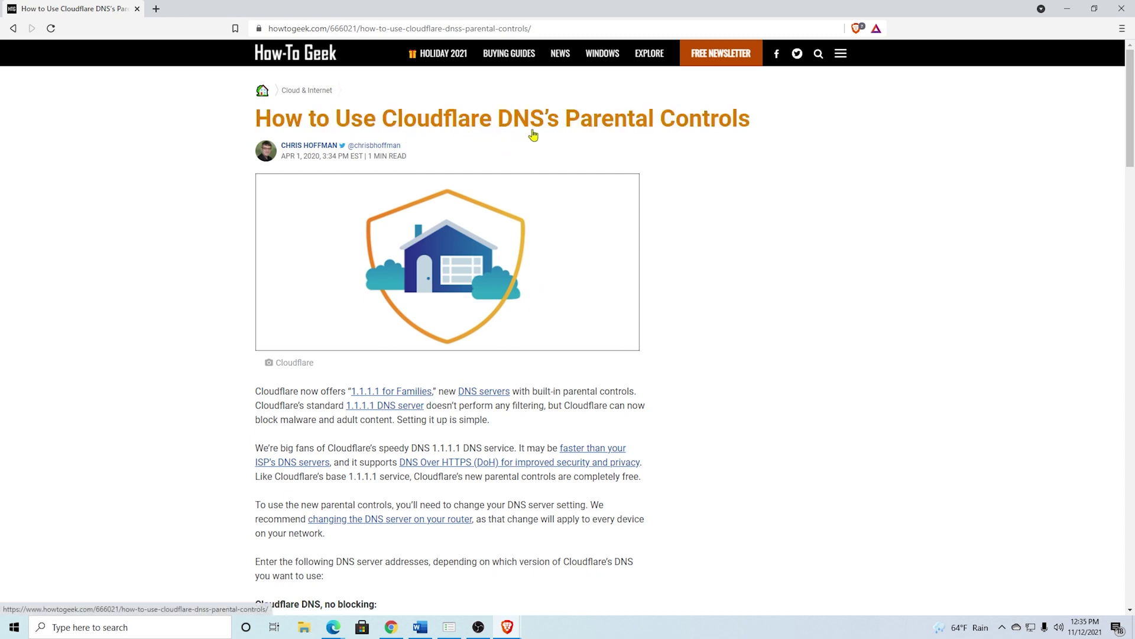
scroll(791, 375, "down", 5)
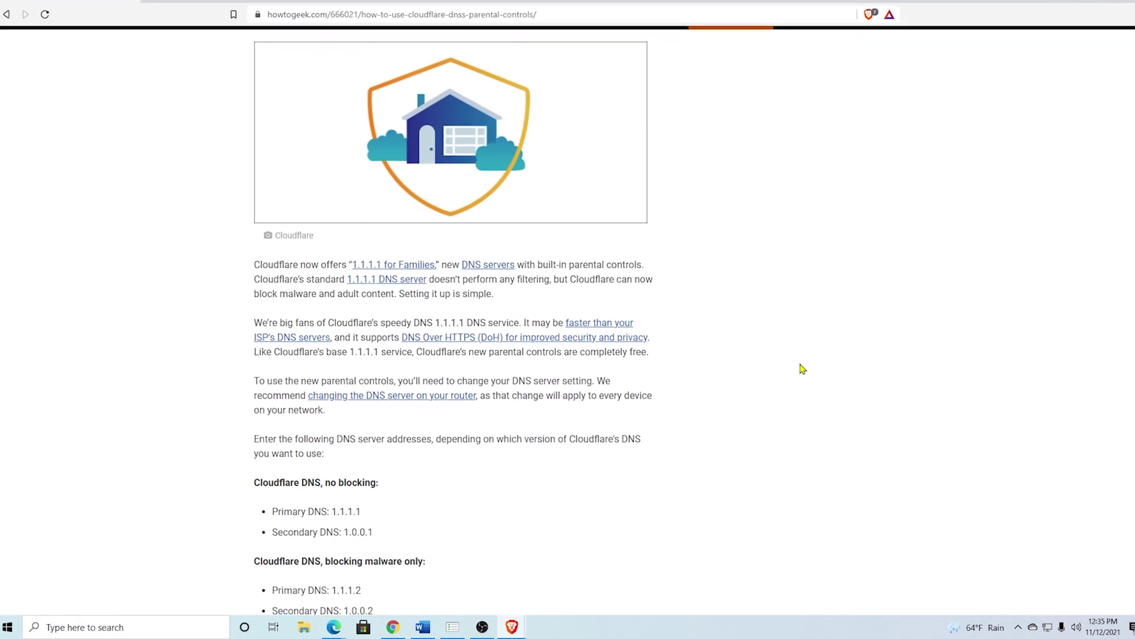
scroll(863, 331, "down", 2)
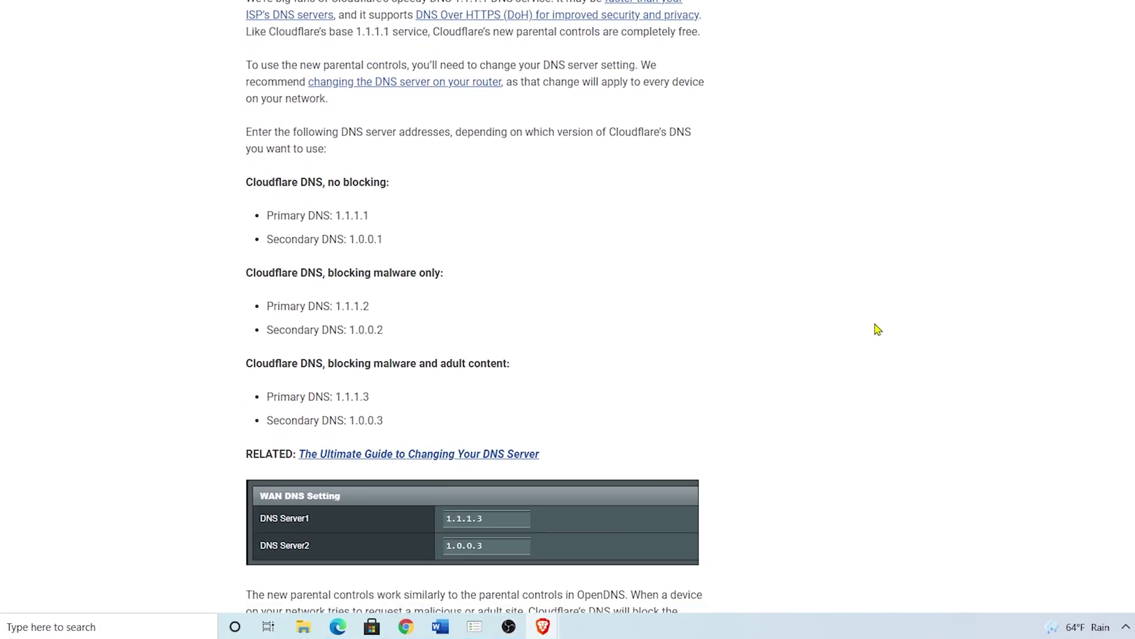
left_click_drag(557, 351, 239, 339)
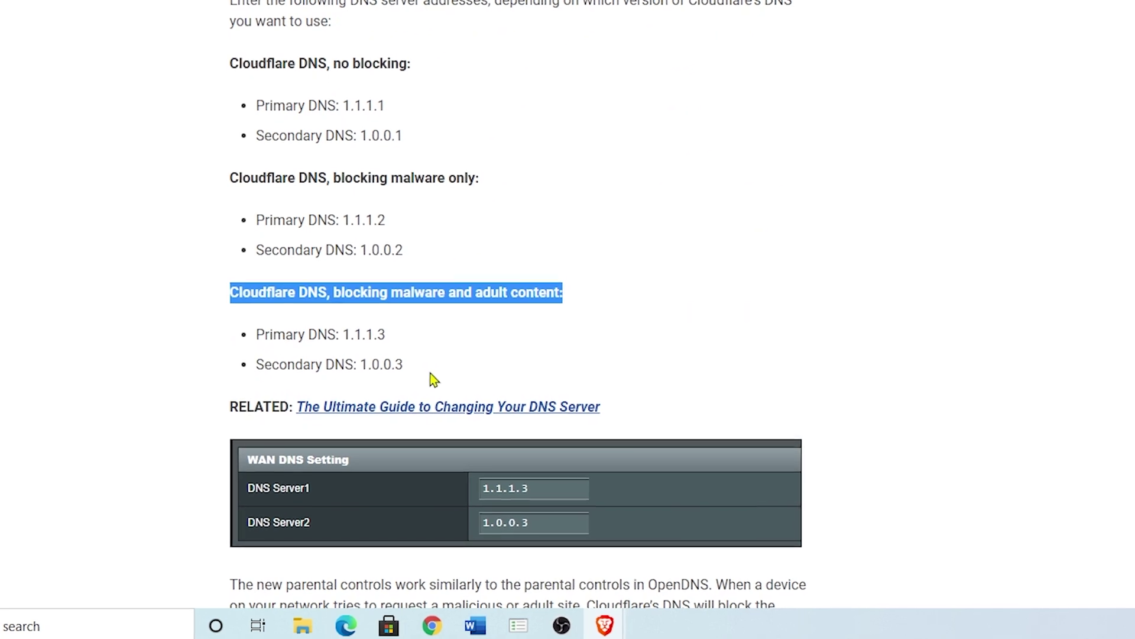
left_click(434, 369)
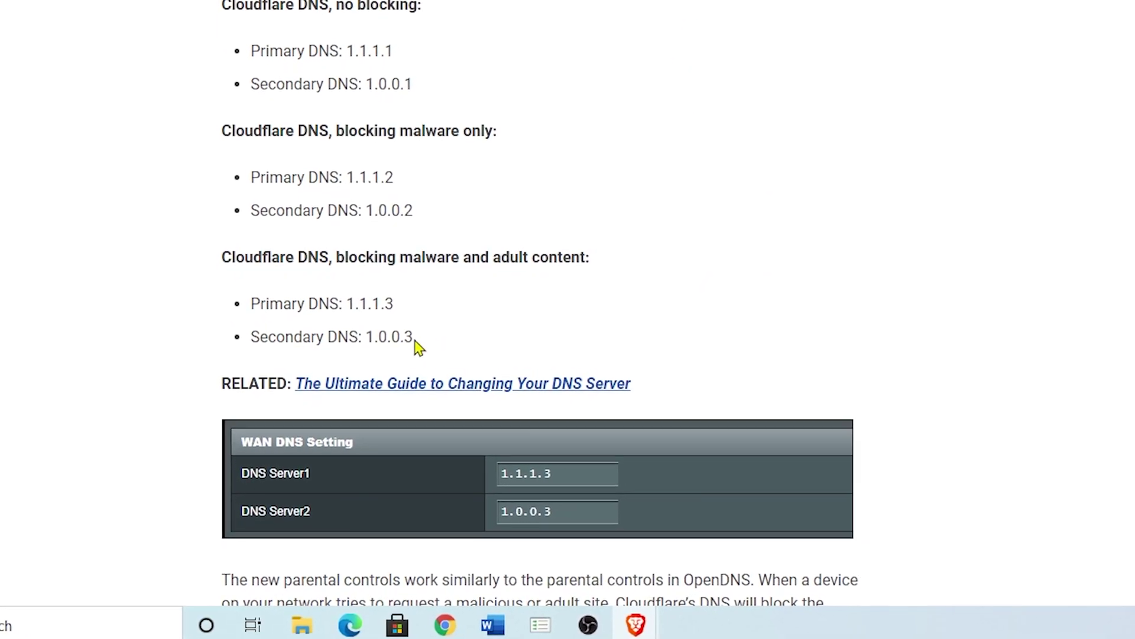
left_click_drag(416, 346, 242, 312)
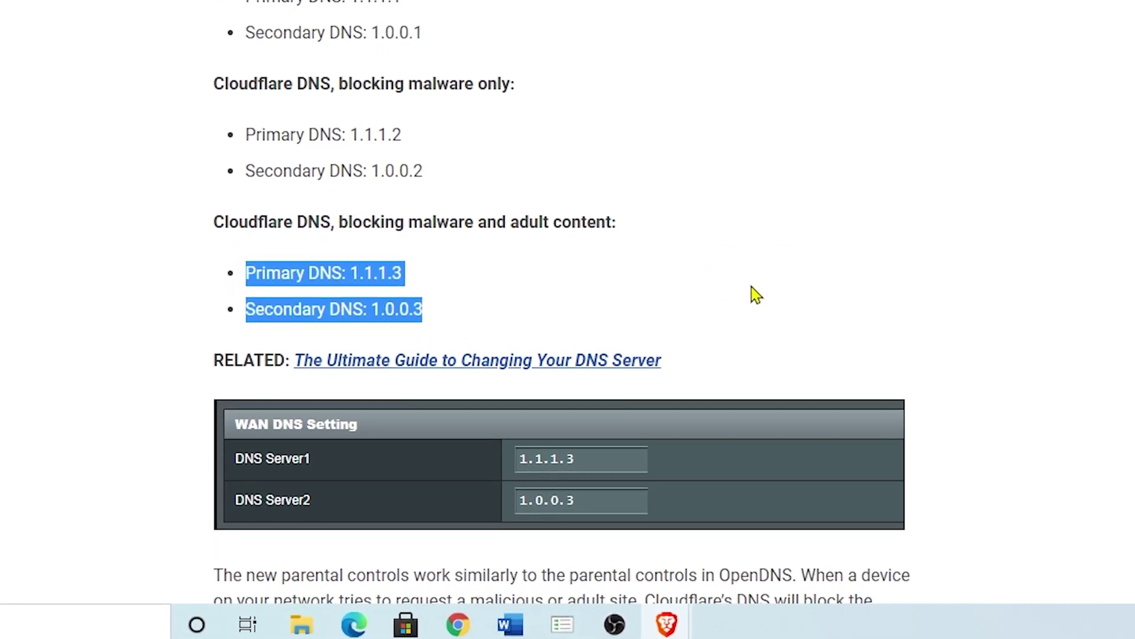
- Switch back to the router page in Edge, set WAN1's DNS Server 1 to 1.1.1.3 and DNS Server 2 to 1.0.0.3, and save
mouse_move(356, 624)
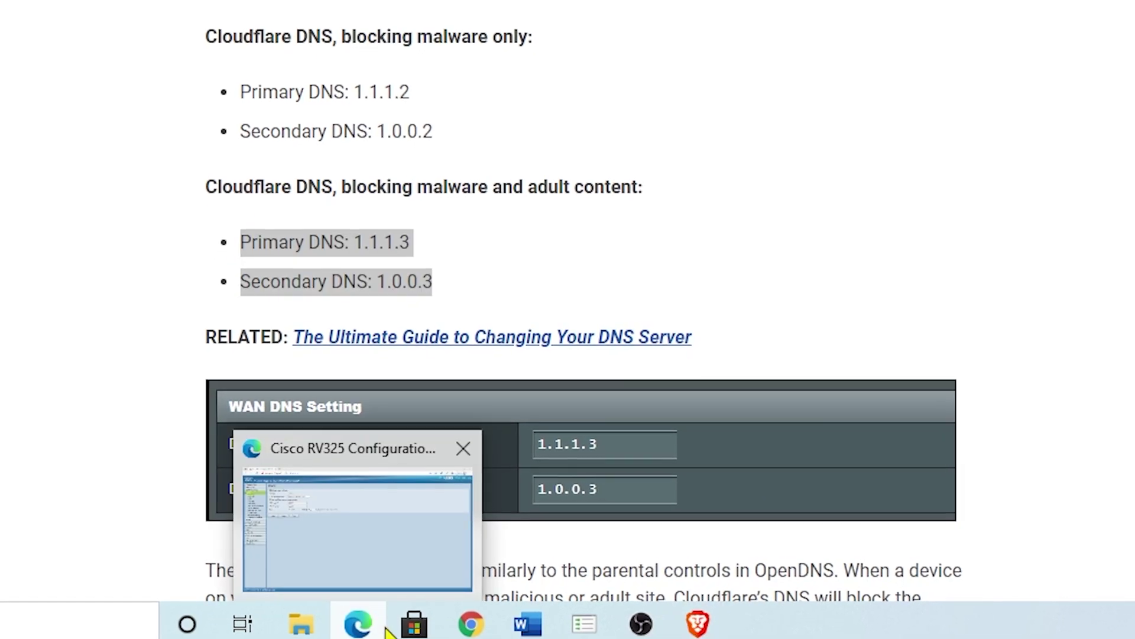
left_click(367, 535)
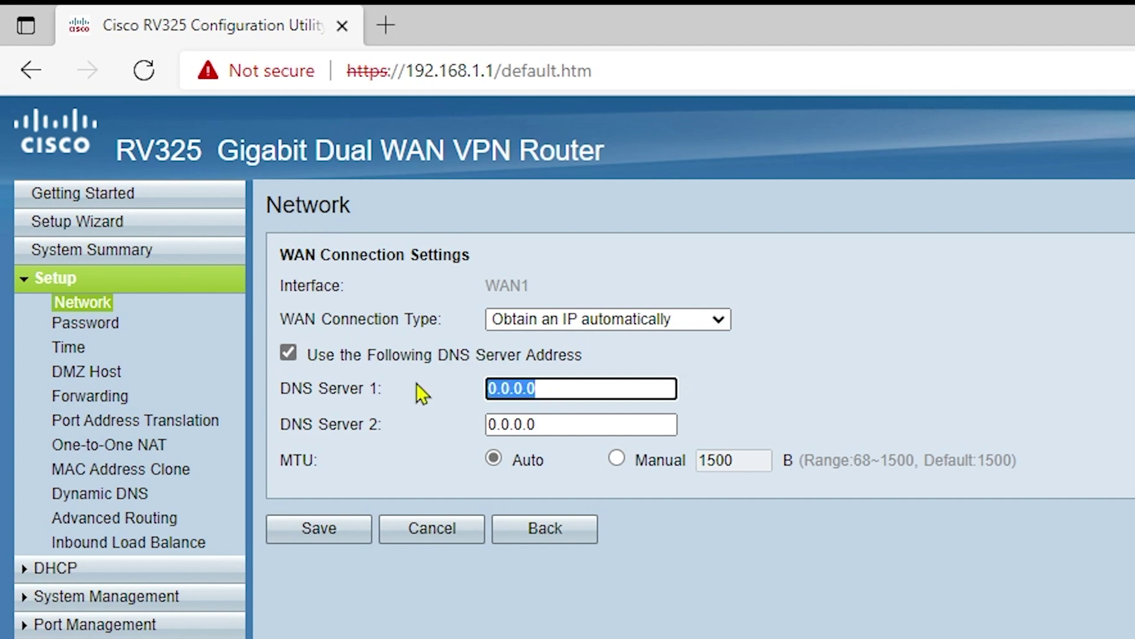
type("1.1.1.")
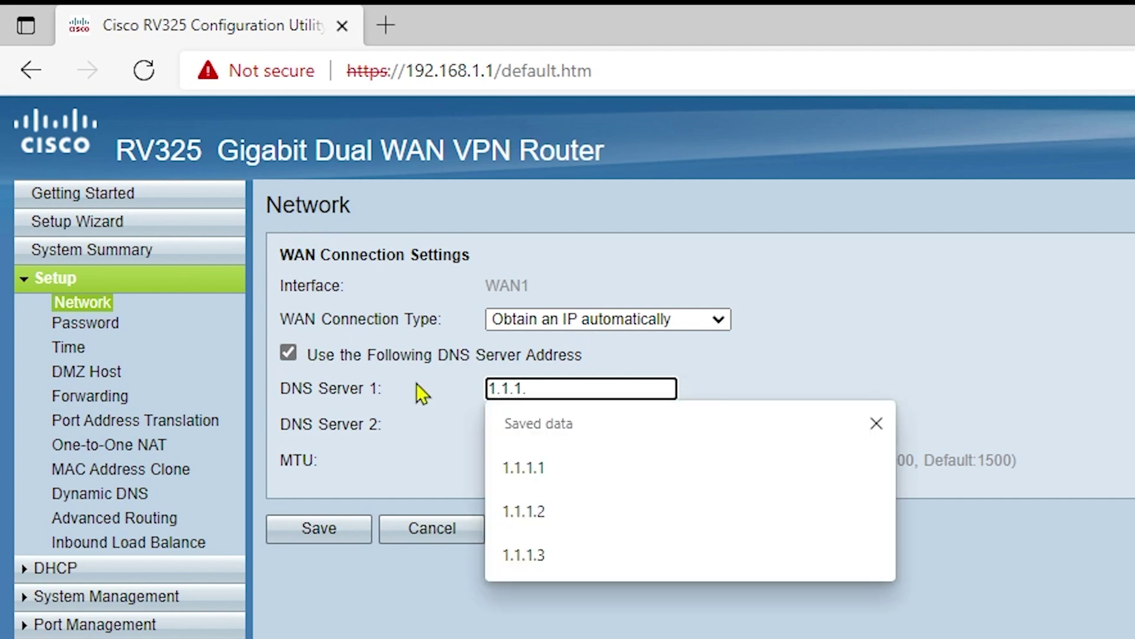
type("3")
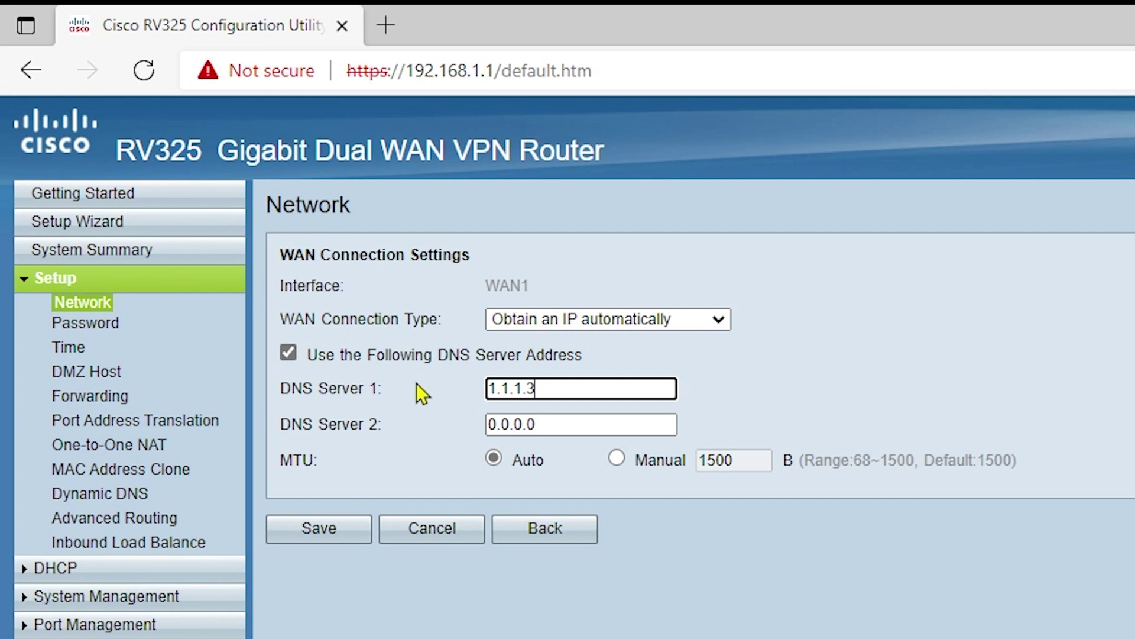
left_click(538, 424)
type("1")
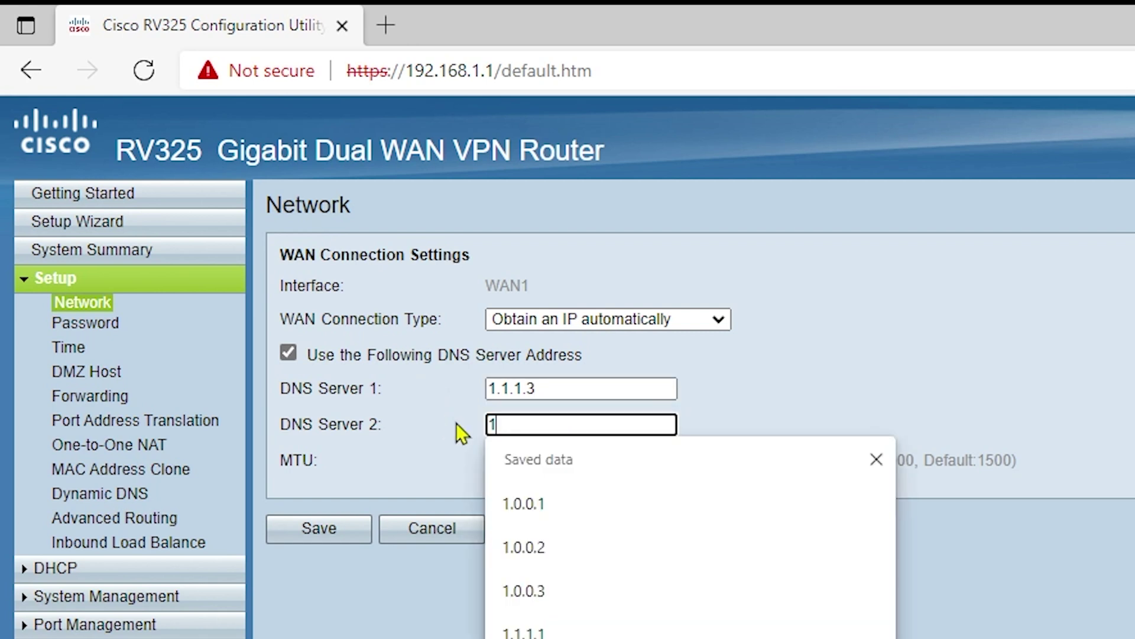
type(".0.0.")
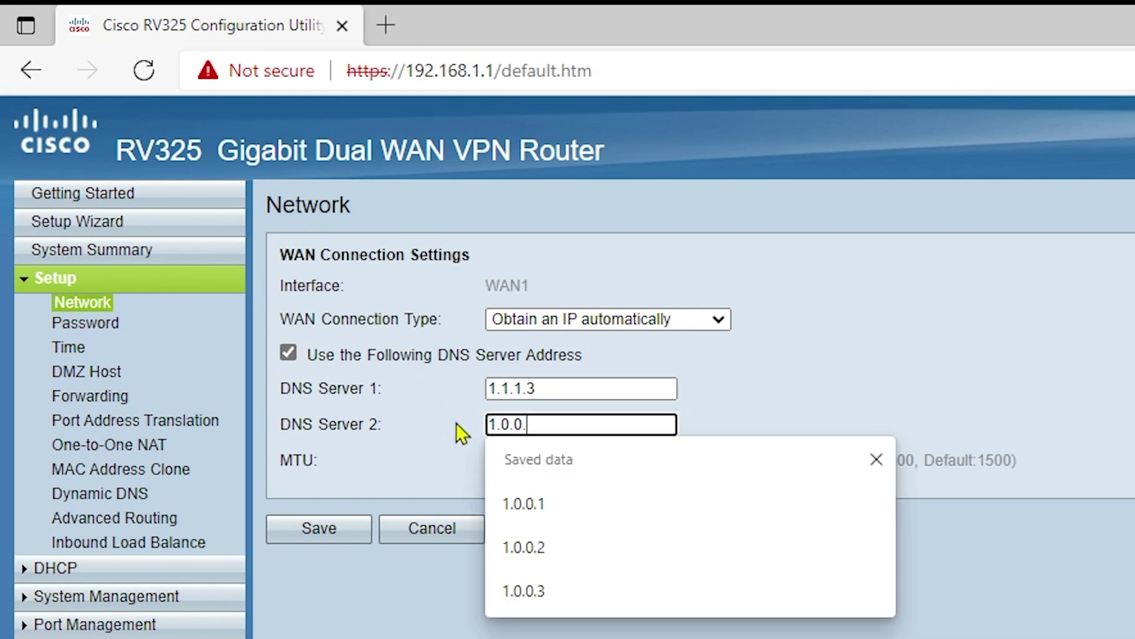
type("3")
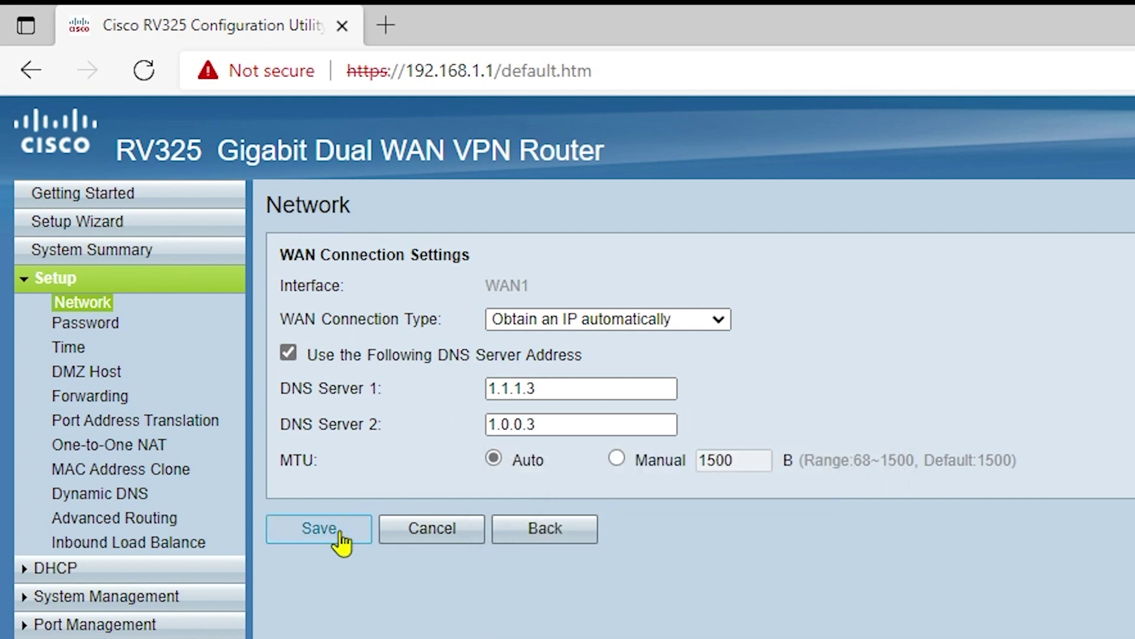
left_click(320, 528)
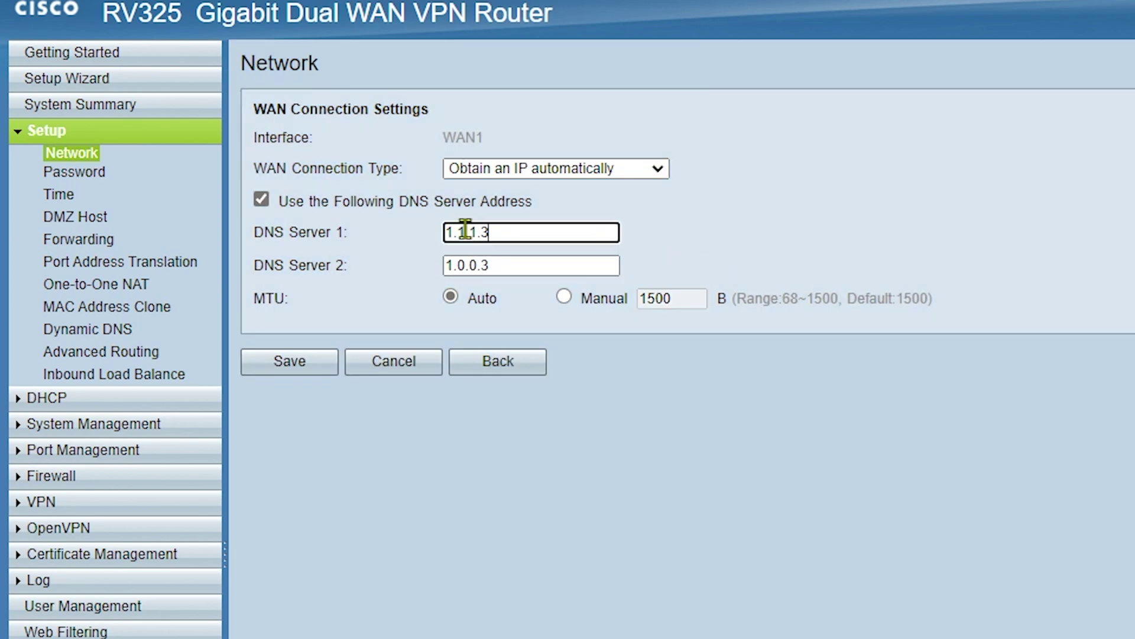
- Return to the network setup and open the 192.168.1.1 subnet (VLAN 1) for editing
left_click(403, 249)
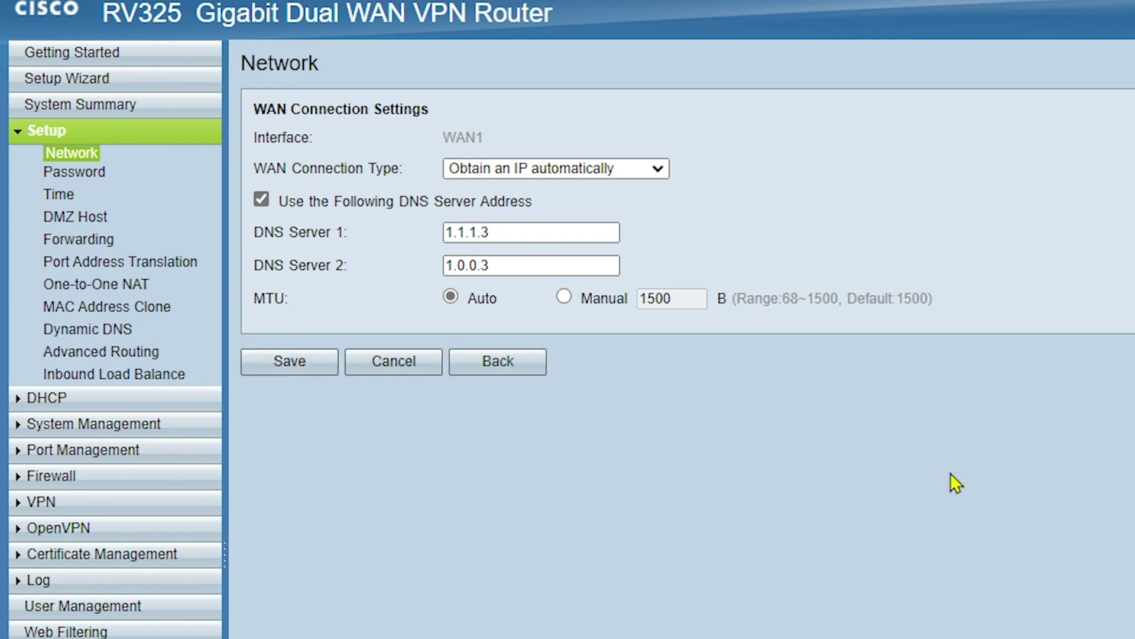
key("F5")
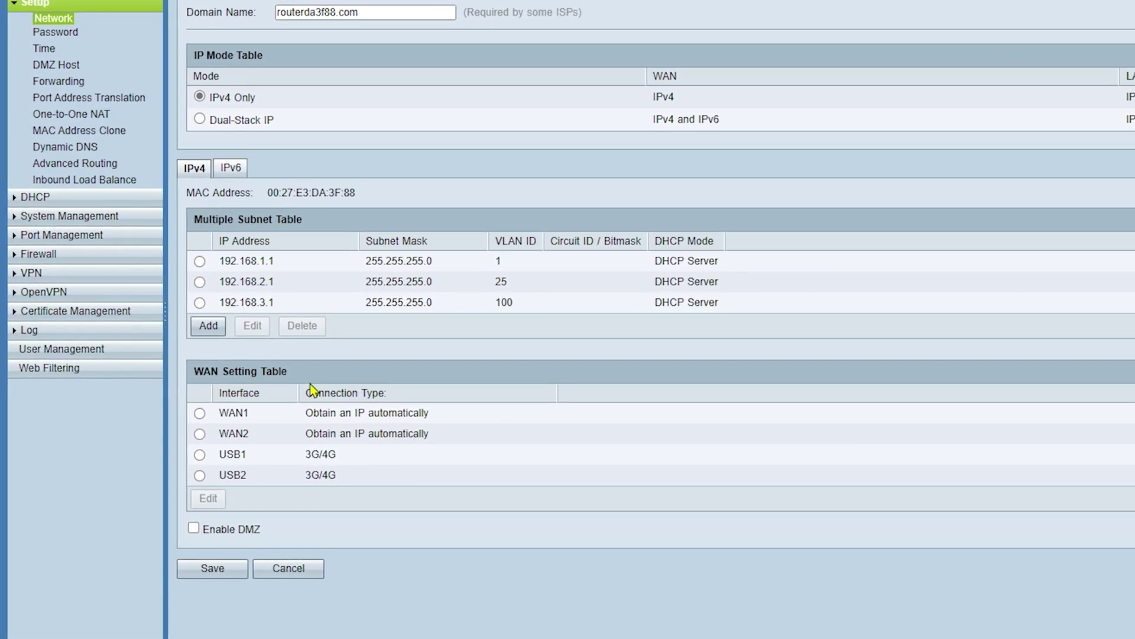
left_click(222, 246)
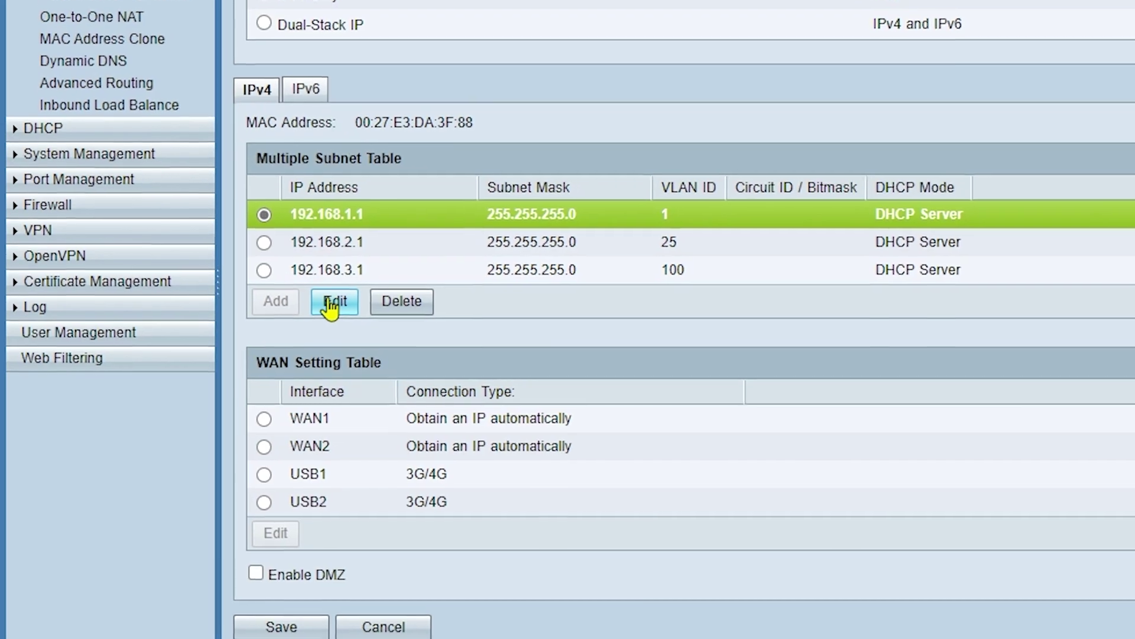
left_click(333, 301)
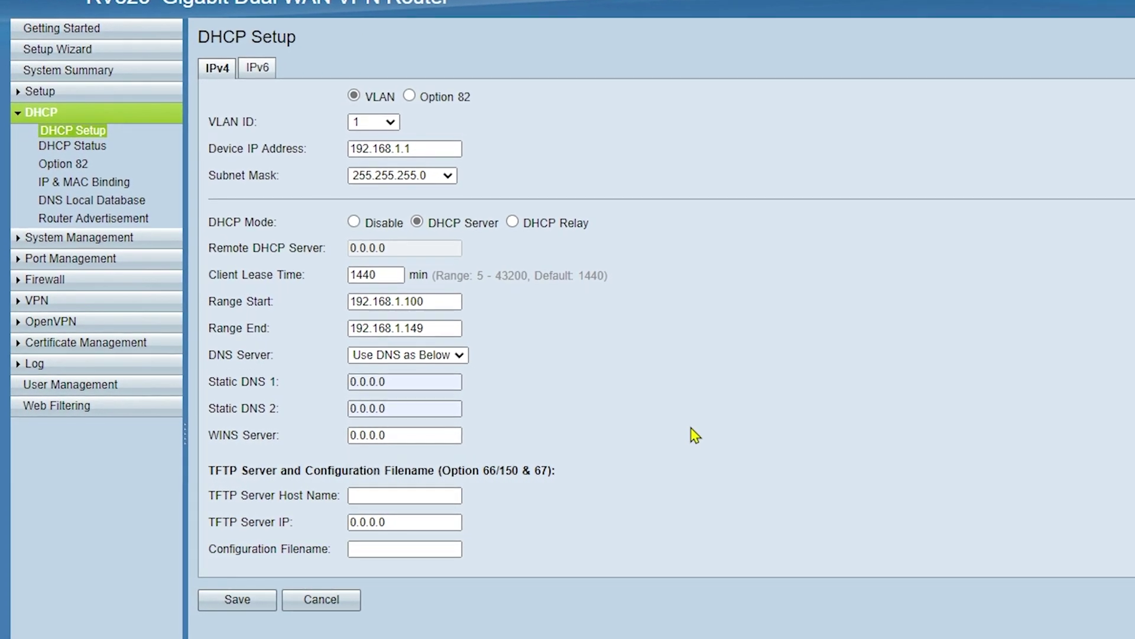
- Set VLAN 1's Static DNS 1 to 1.1.1.3 and Static DNS 2 to 1.0.0.3 in the DHCP setup, and save
double_click(408, 377)
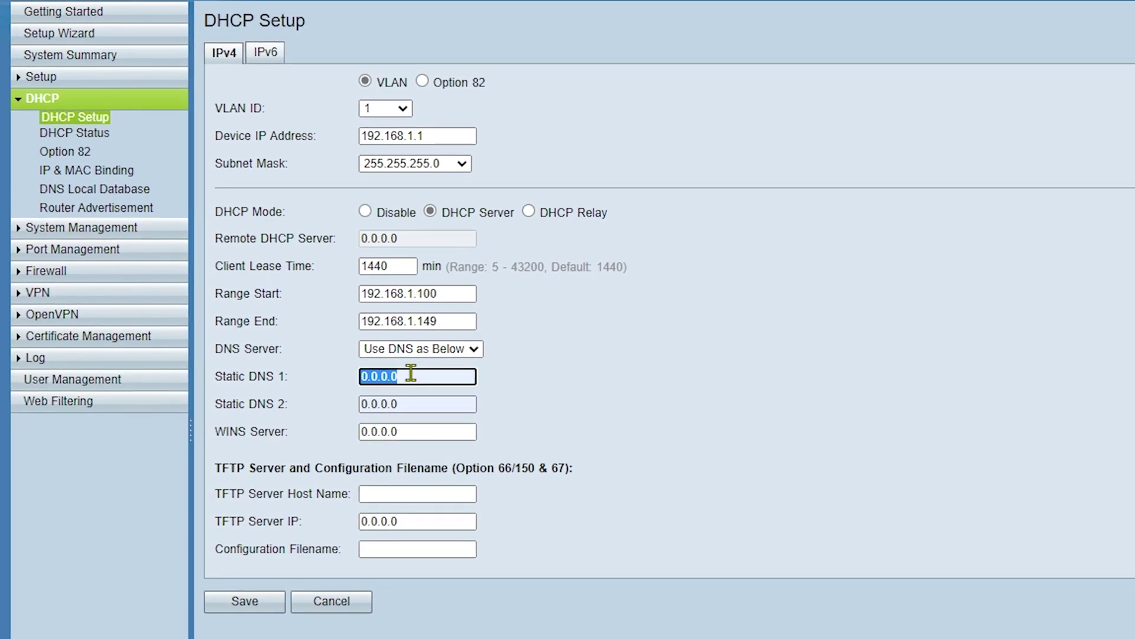
type("1")
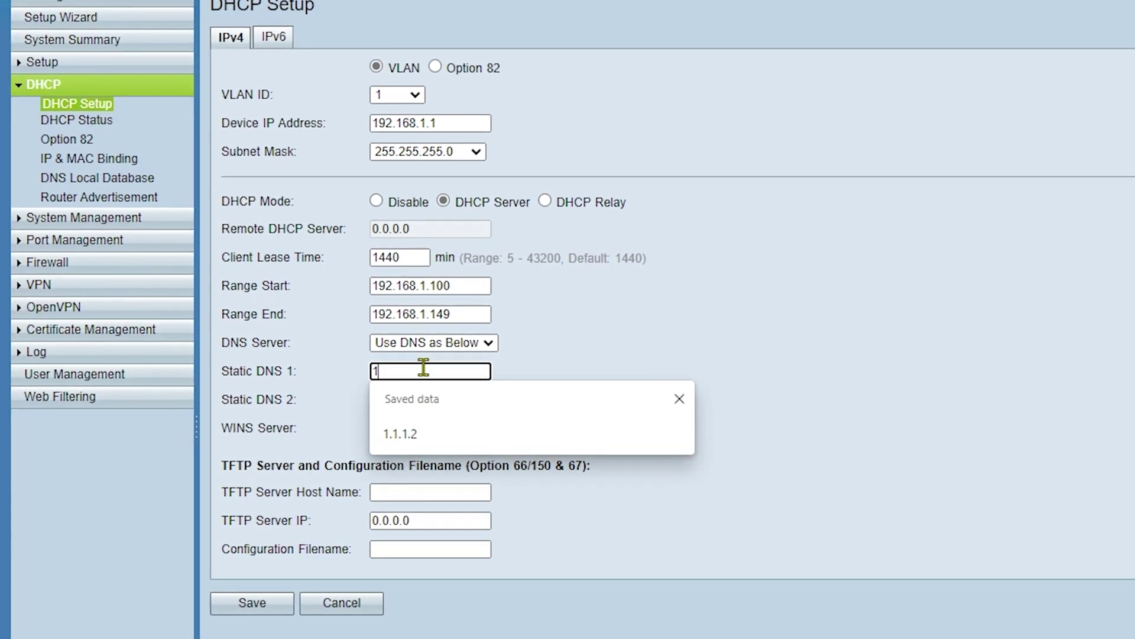
type(".1.1.")
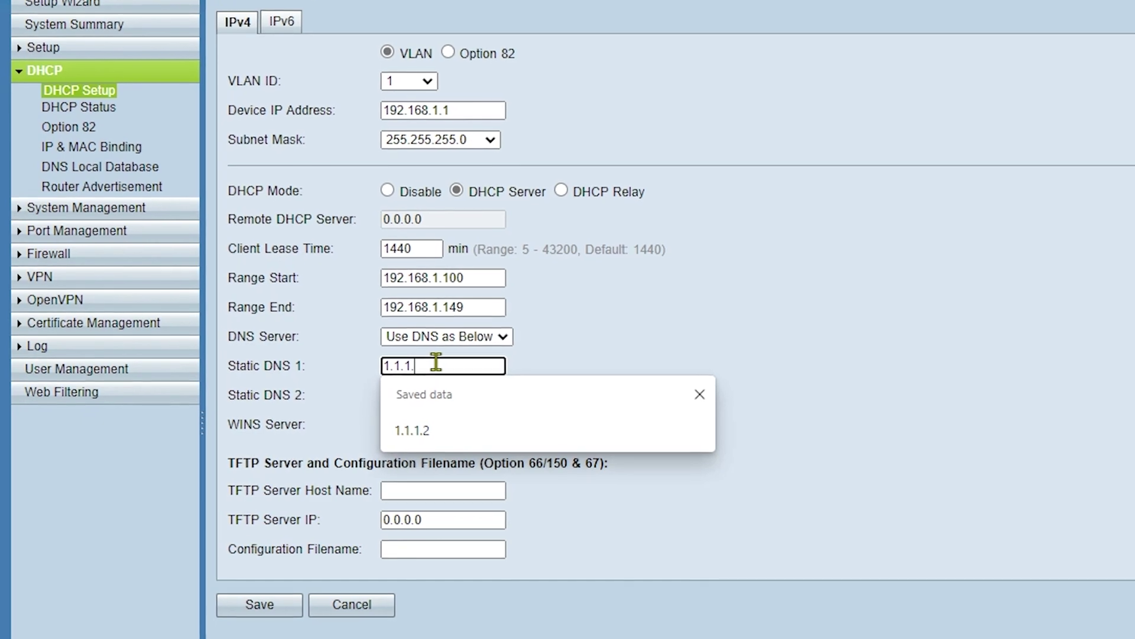
type("3")
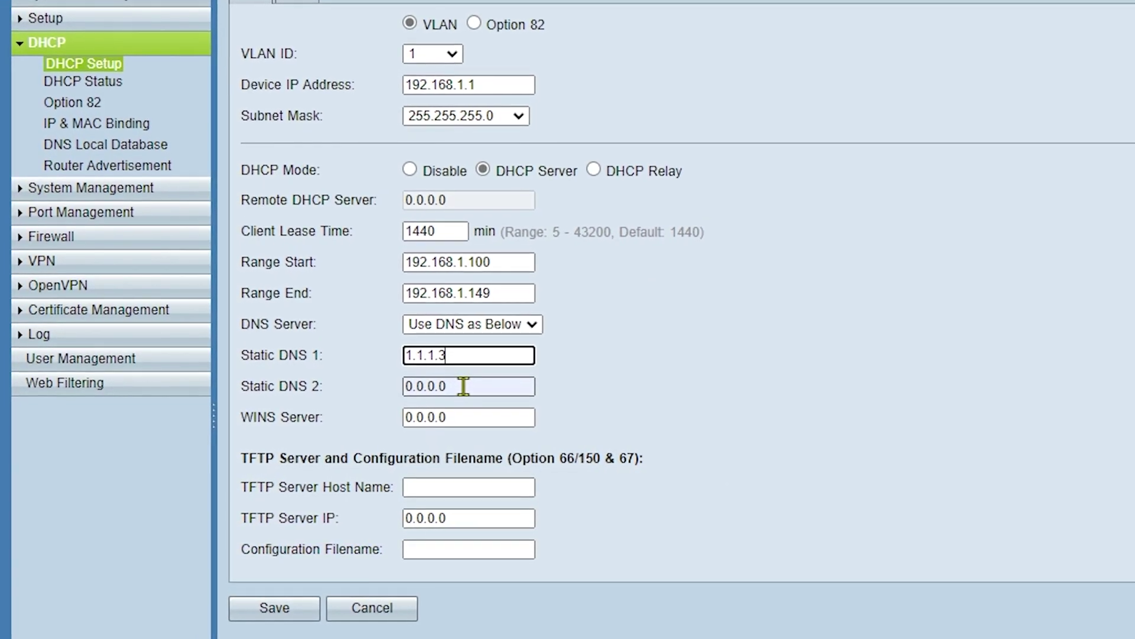
left_click(460, 388)
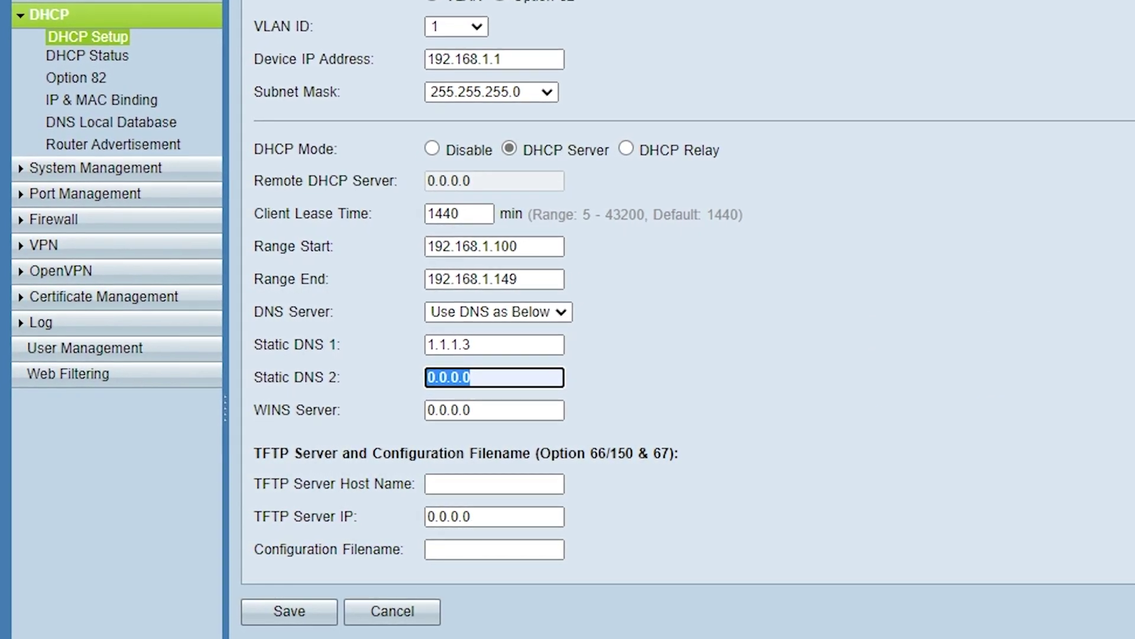
type("1.")
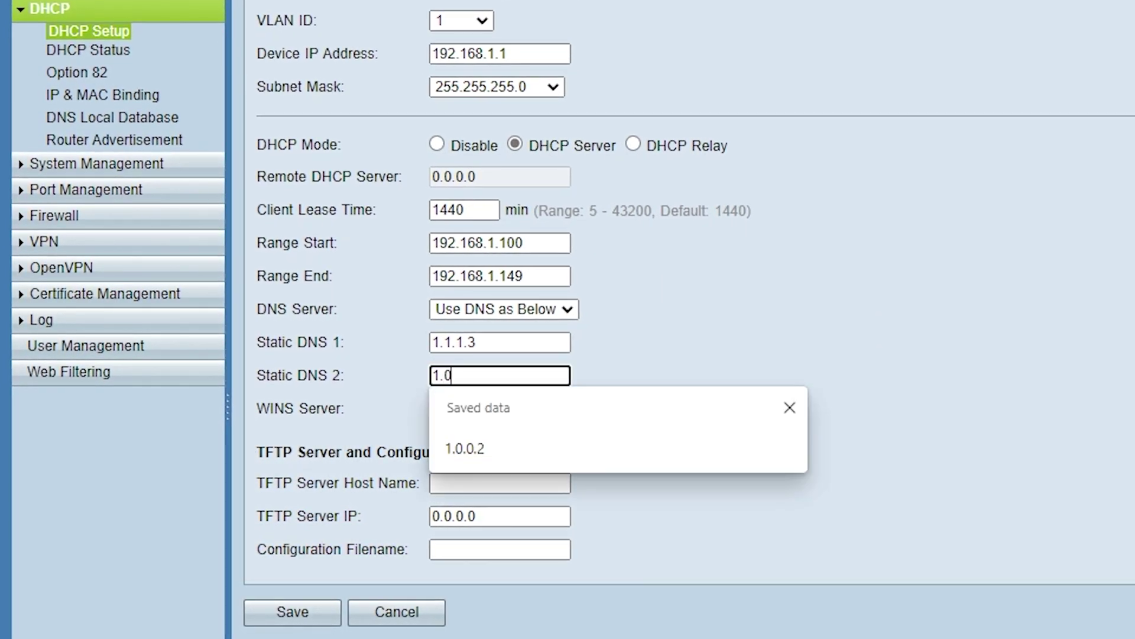
type("0.0.3")
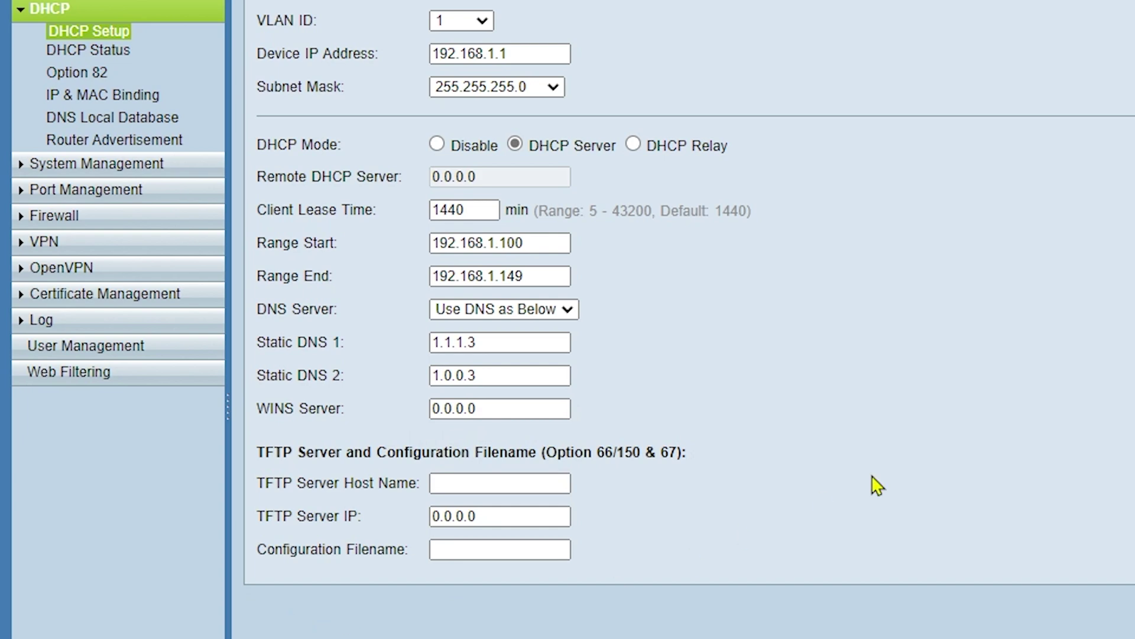
key("Return")
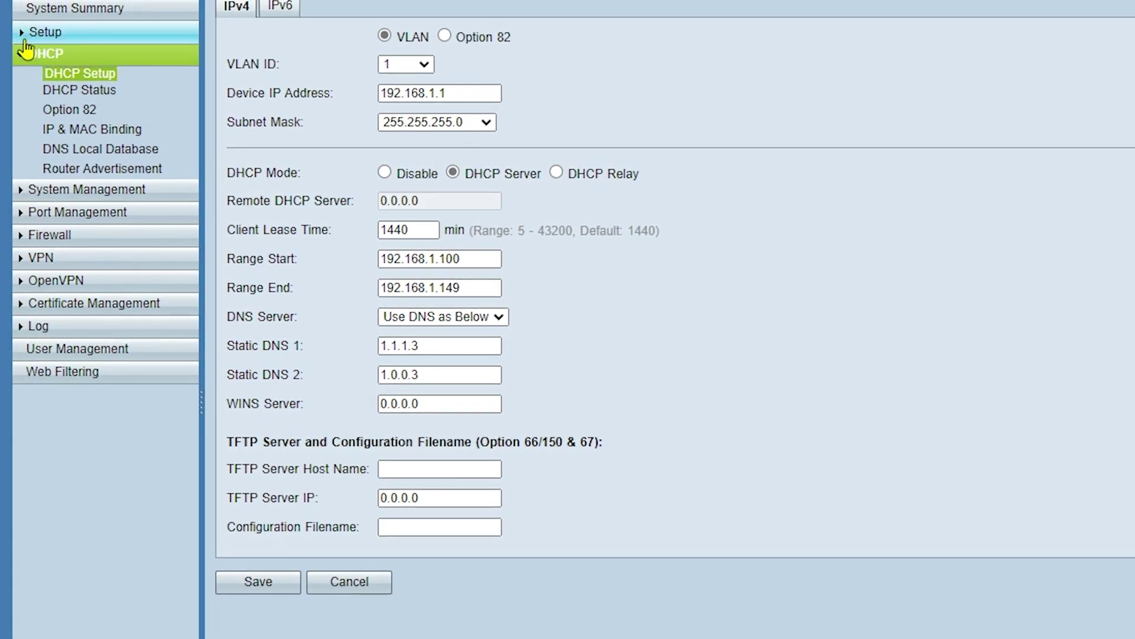
- Check WAN1's DNS server addresses in the system summary
left_click(50, 16)
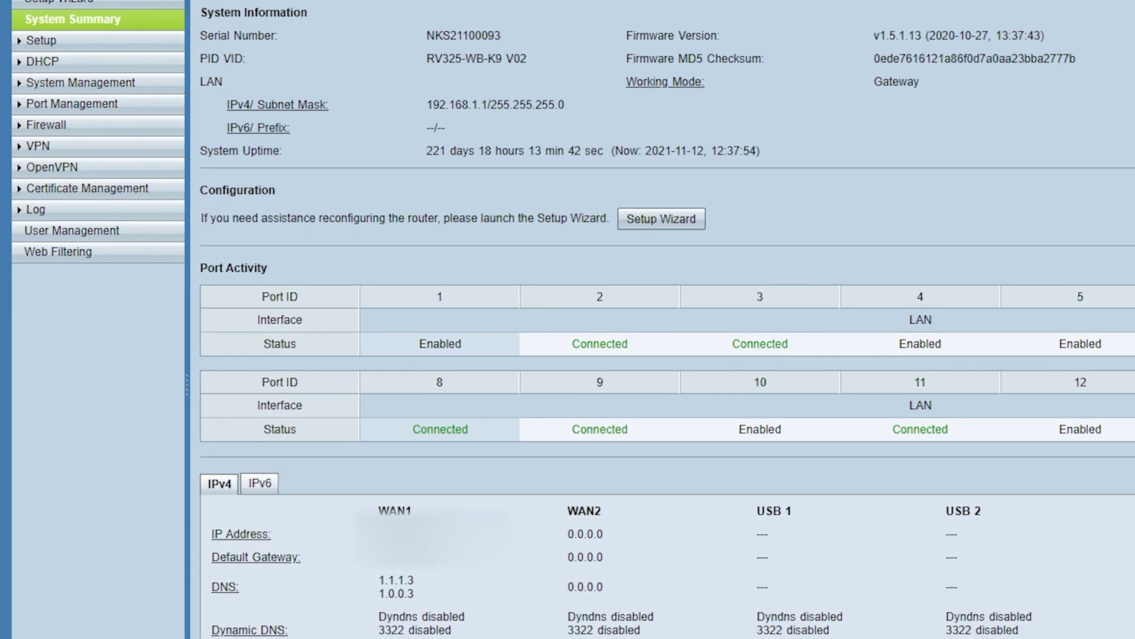
scroll(668, 355, "down", 2)
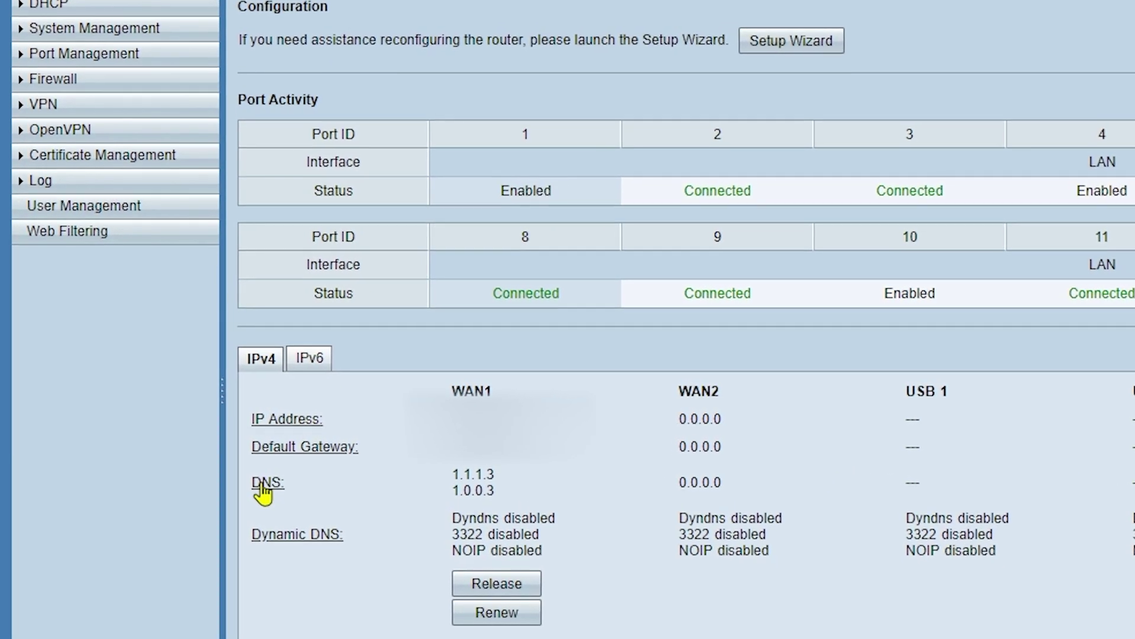
- Return to the network setup and open the 192.168.2.1 subnet (VLAN 25) for editing
left_click(267, 485)
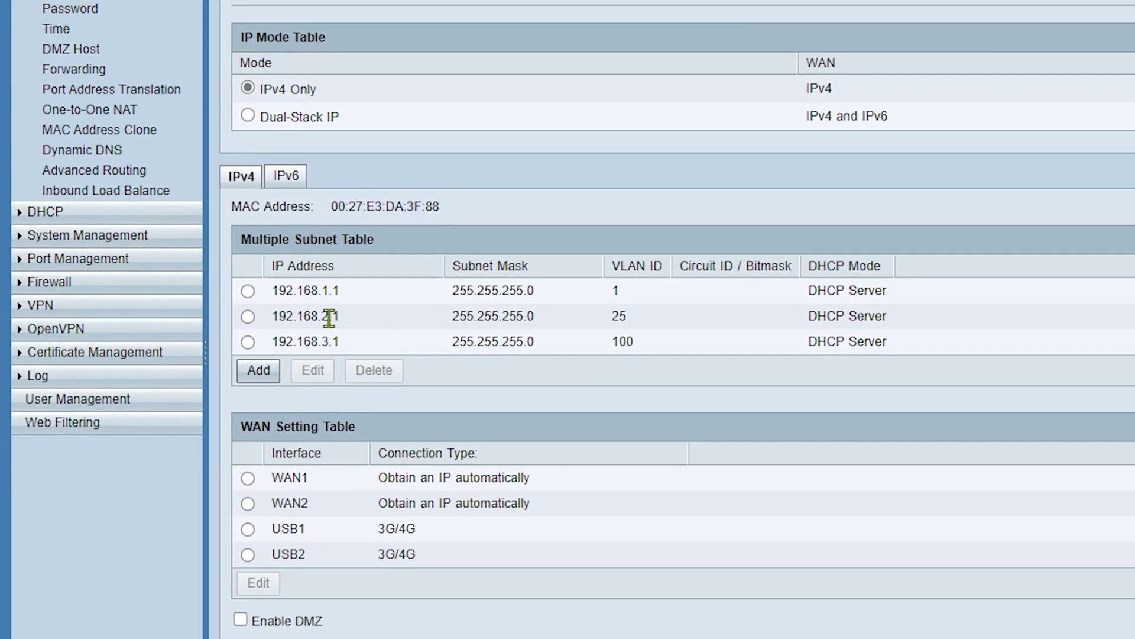
left_click(250, 317)
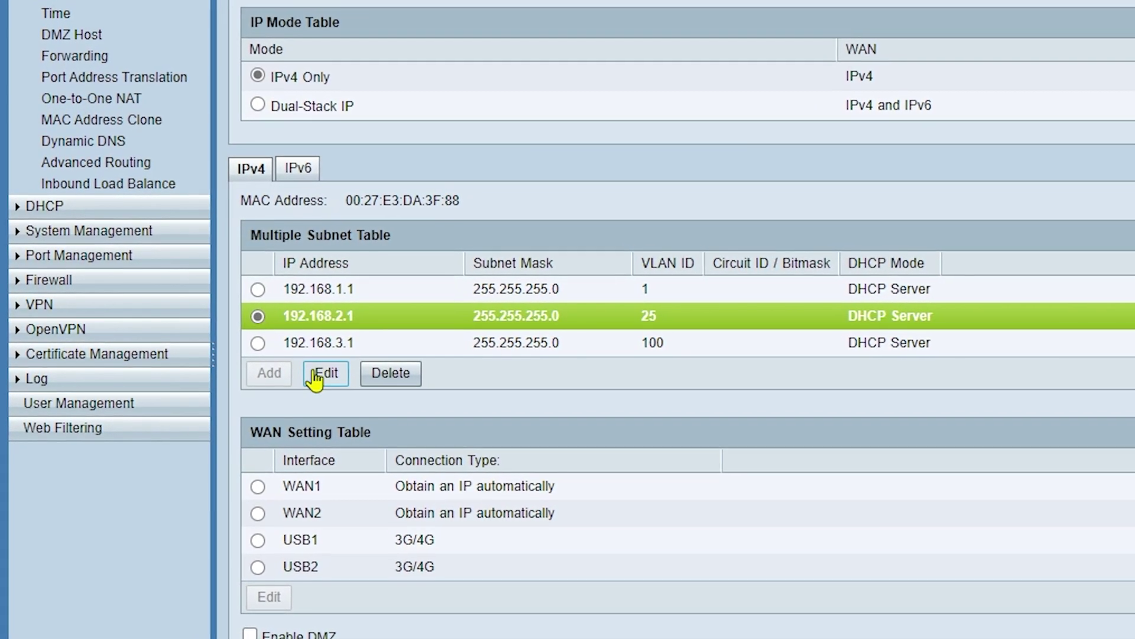
left_click(324, 375)
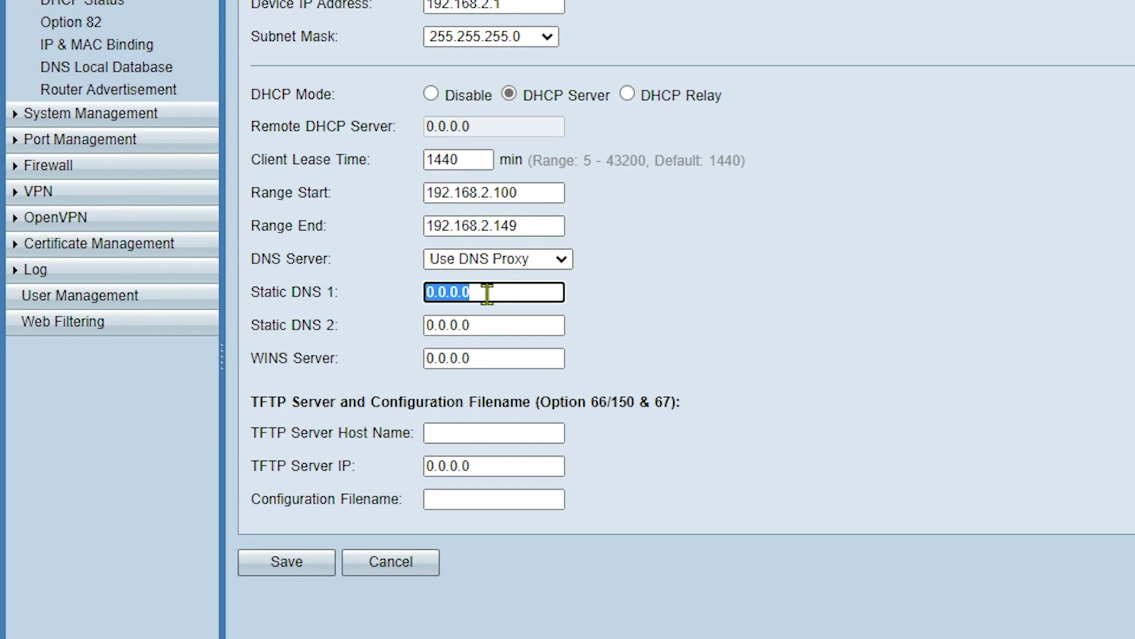
- Set VLAN 25's Static DNS 1 to 1.1.1.3 and Static DNS 2 to 1.0.0.3, and save the DHCP setup
type("1.1.1.3")
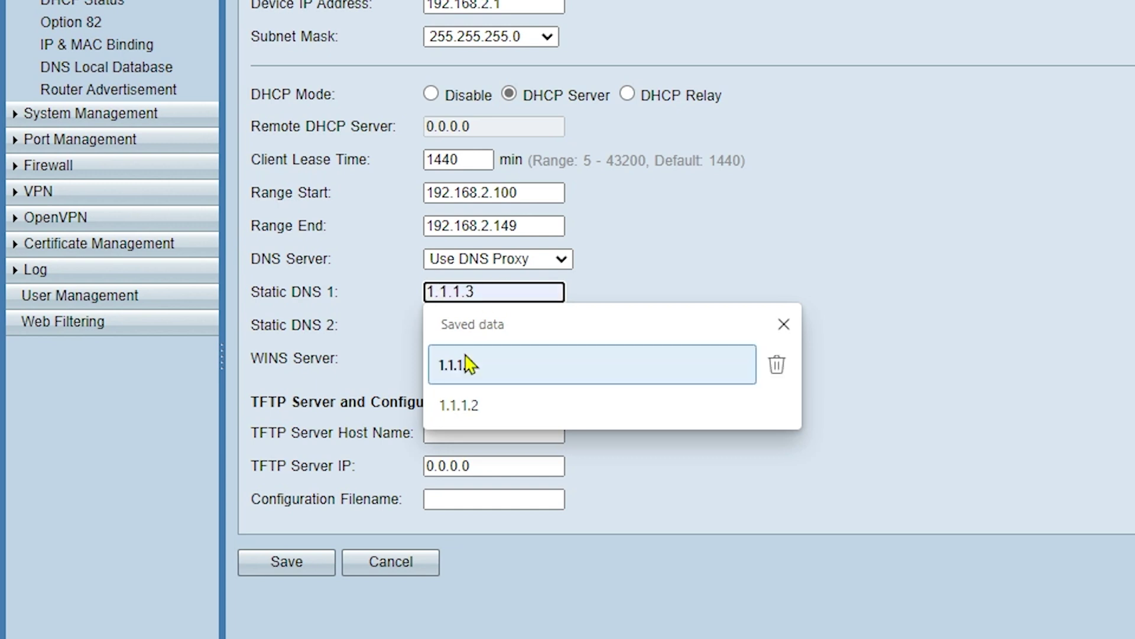
left_click(467, 364)
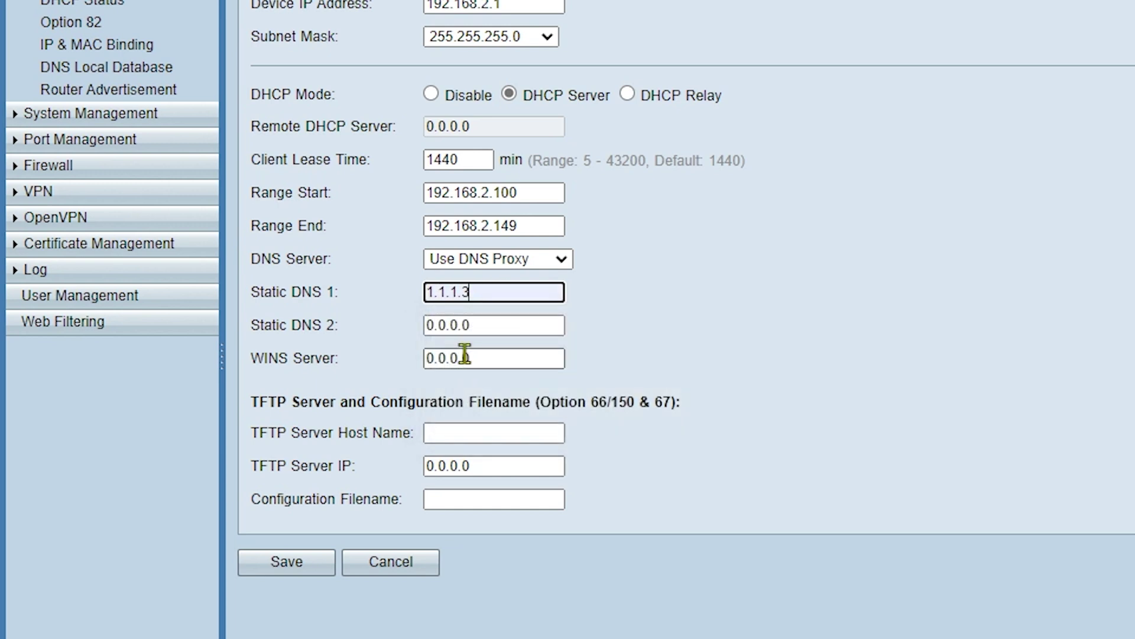
mouse_move(482, 323)
left_mouse_down()
mouse_move(421, 315)
mouse_move(495, 325)
left_mouse_up()
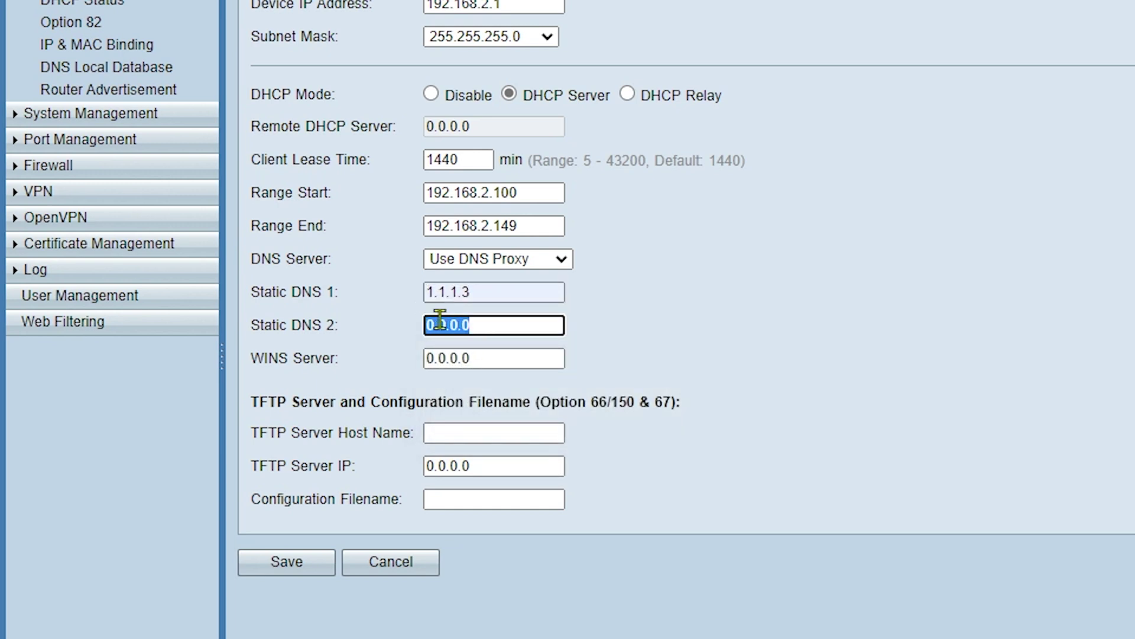
type("1")
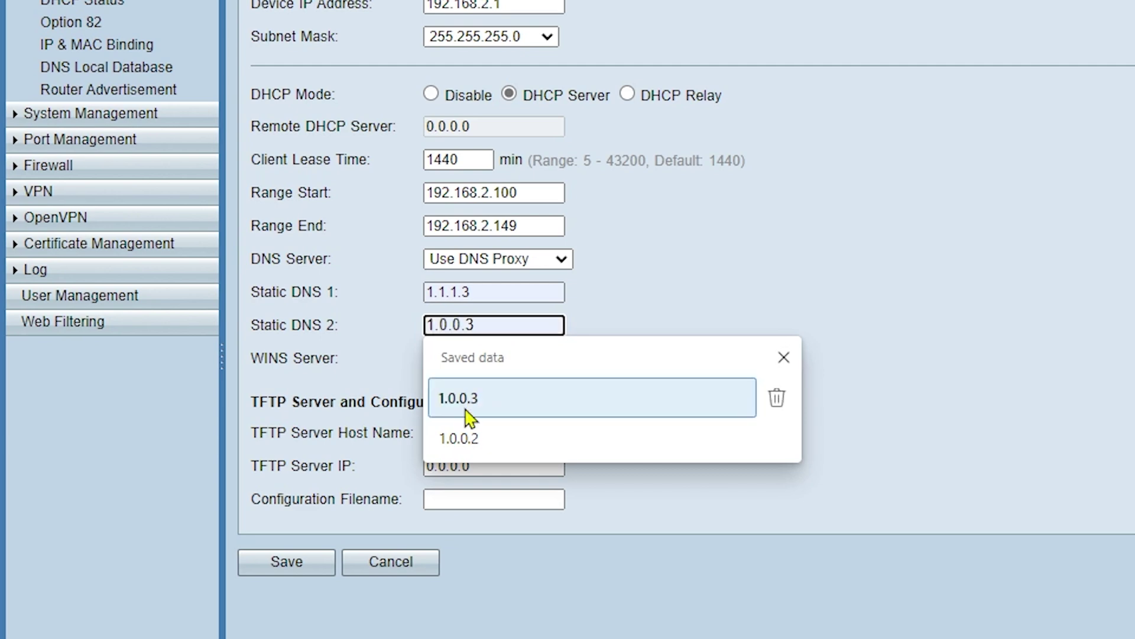
left_click(531, 409)
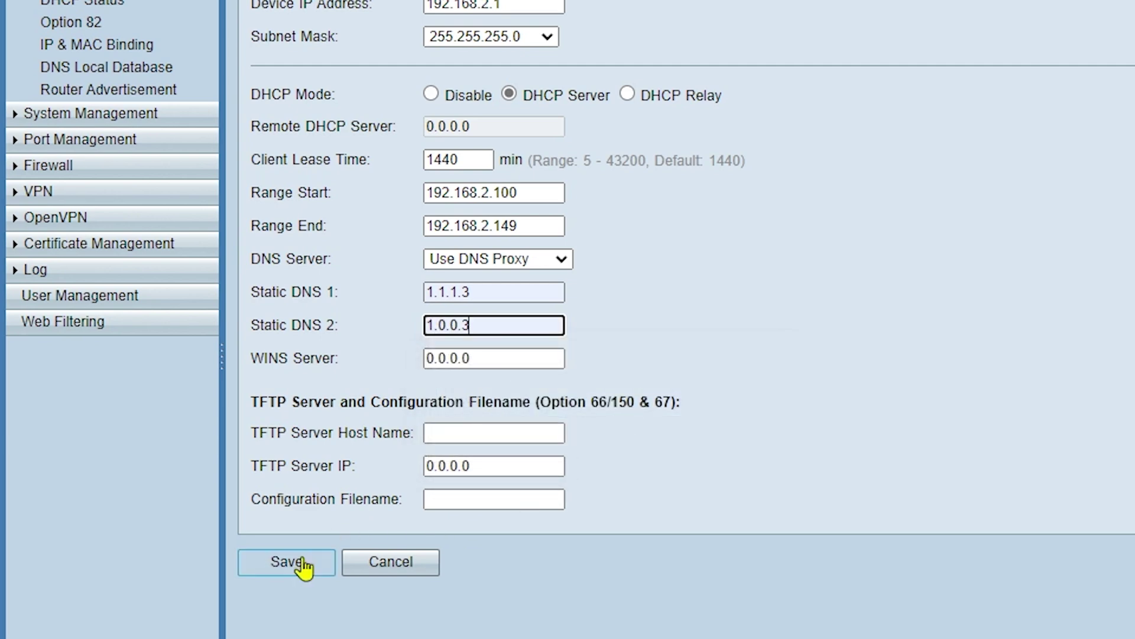
left_click(300, 564)
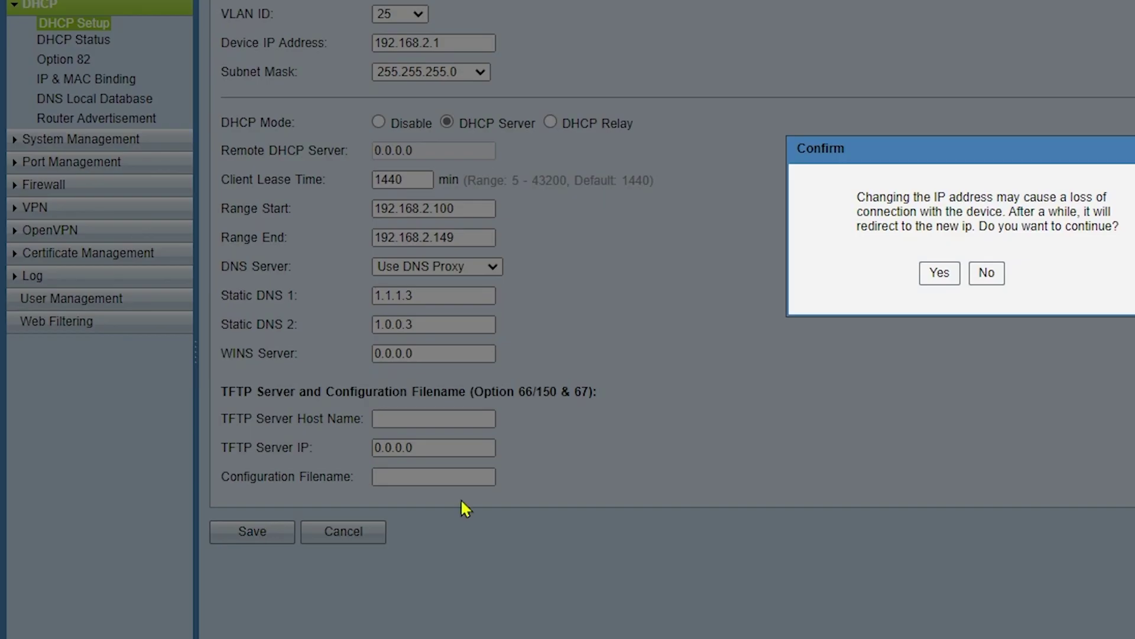
left_click(940, 273)
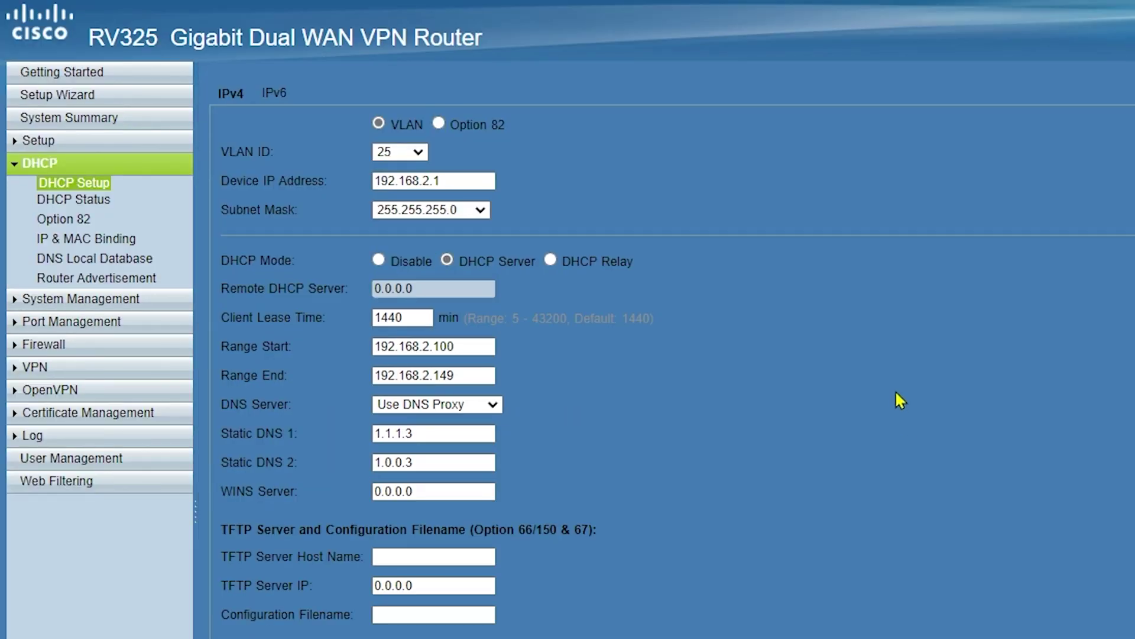
- Go back through the system summary to the network setup and open the 192.168.3.1 subnet (VLAN 100) for editing
left_click(77, 188)
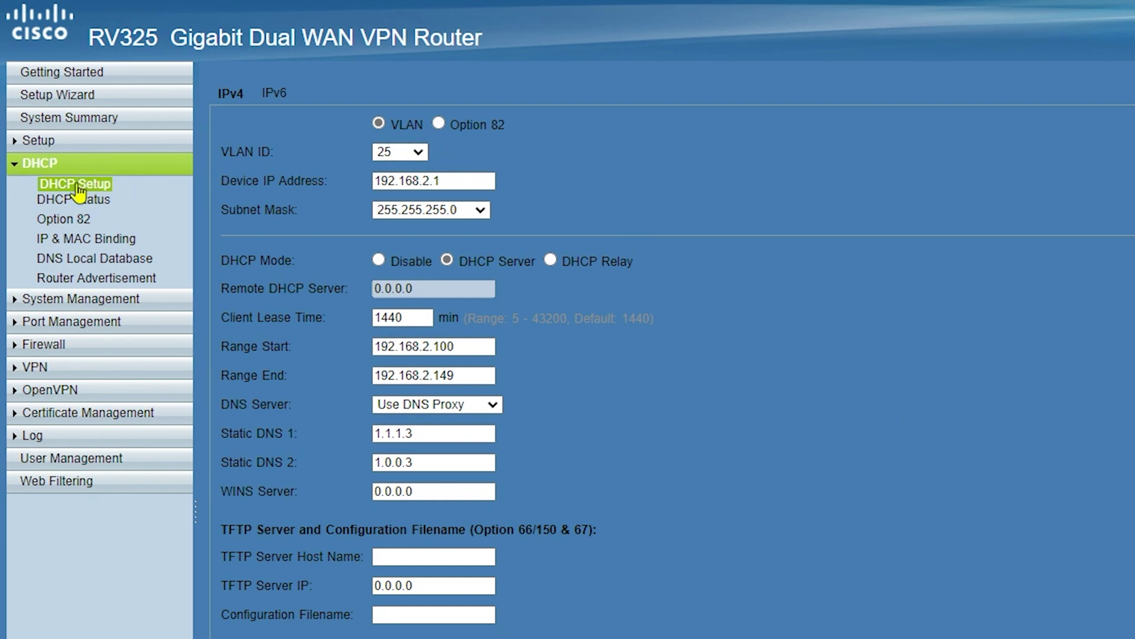
left_click(39, 169)
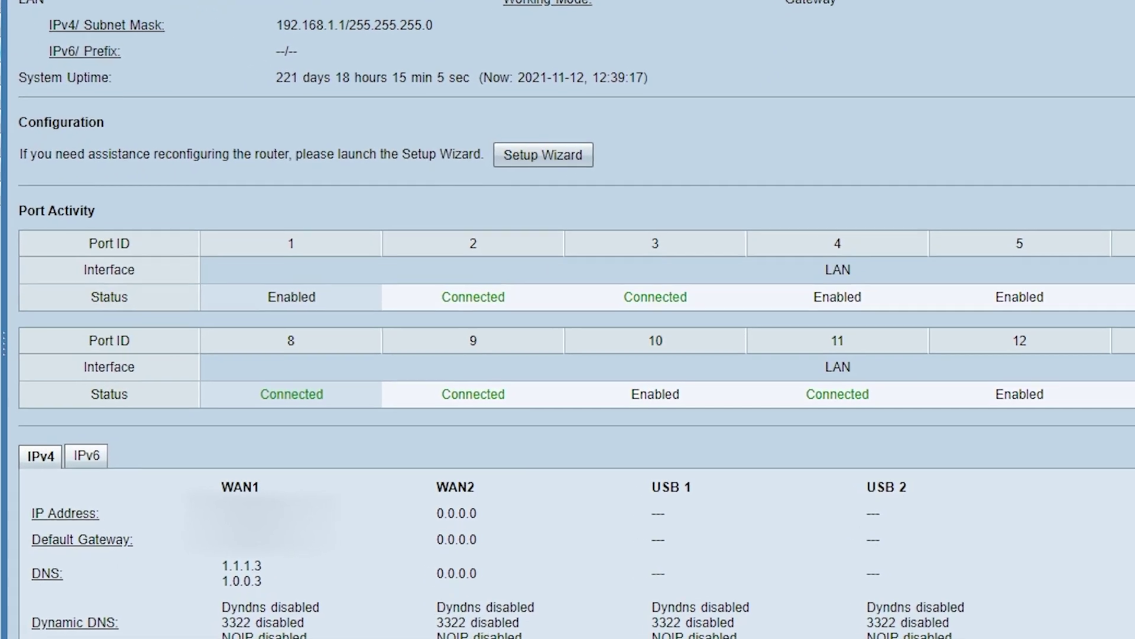
left_click(46, 573)
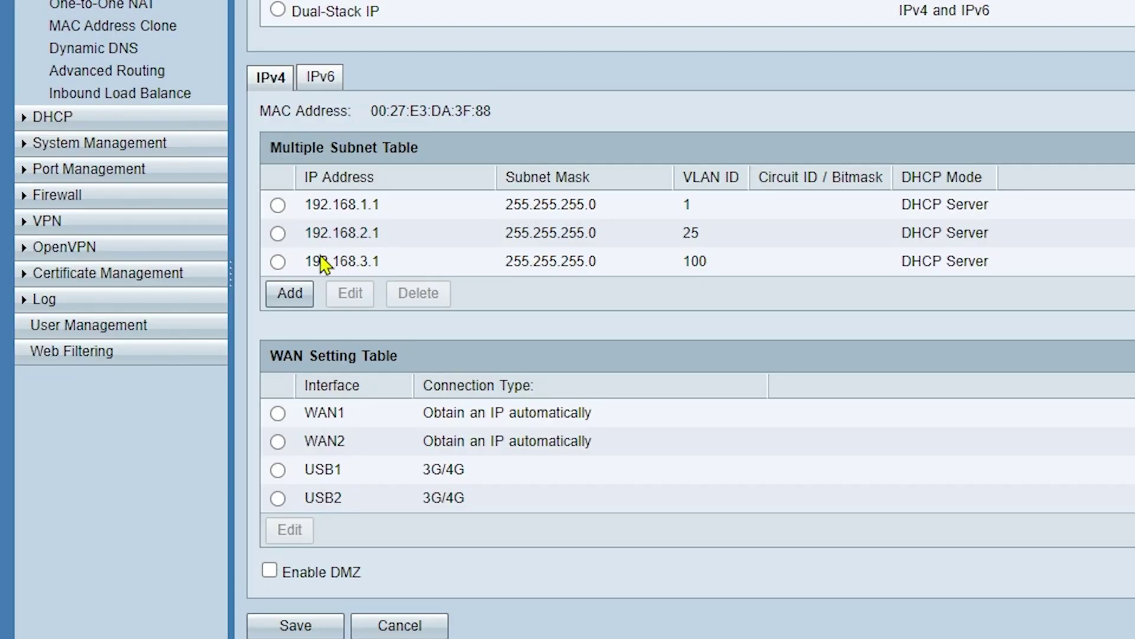
left_click(277, 261)
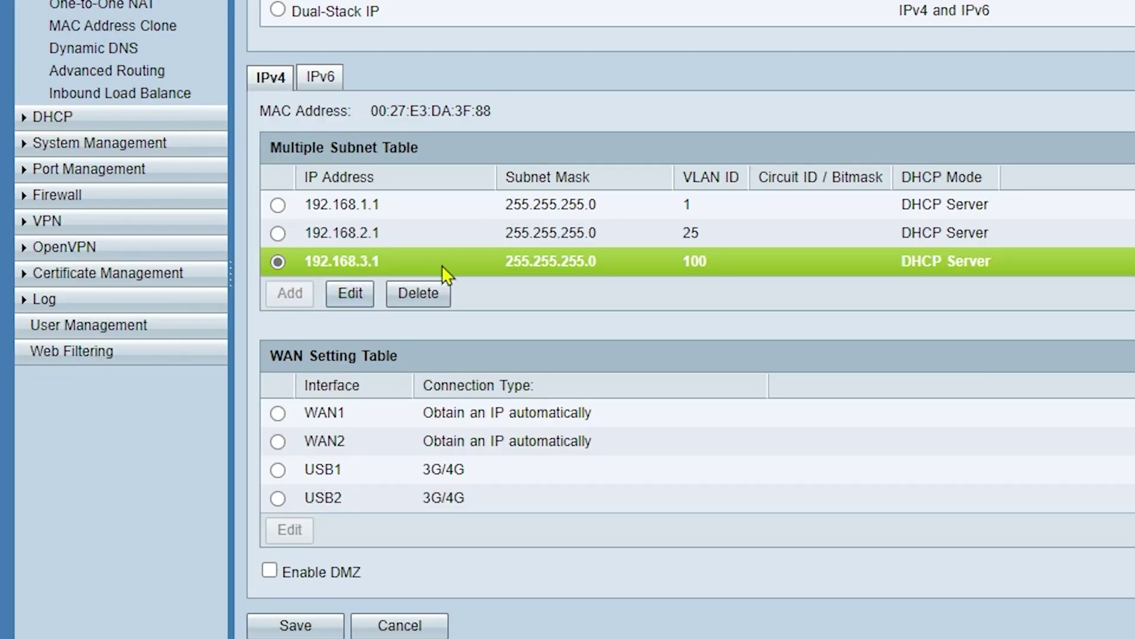
left_click(350, 293)
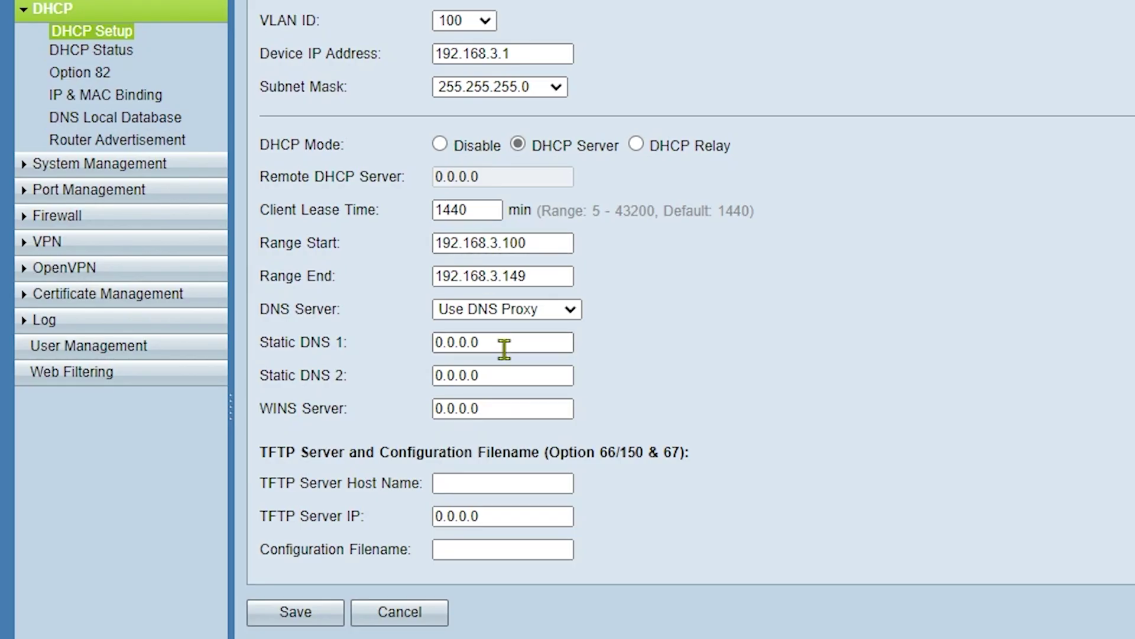
- Set VLAN 100's Static DNS 1 to 1.1.1.3 and Static DNS 2 to 1.0.0.3, and save the DHCP setup
double_click(504, 349)
key("BackSpace")
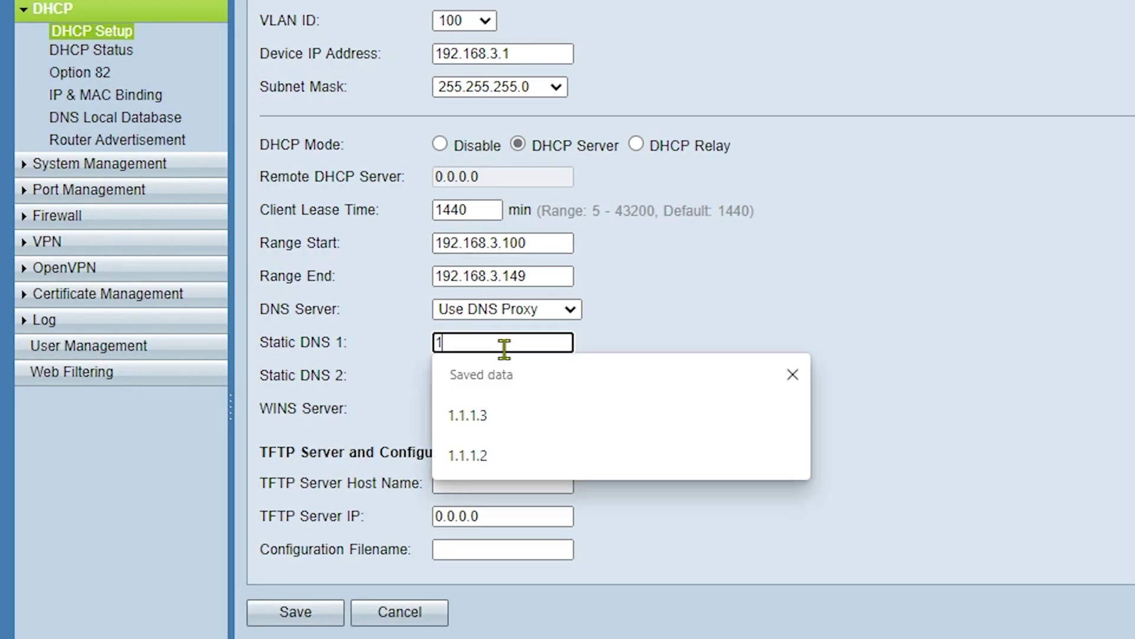
left_click(489, 423)
double_click(495, 375)
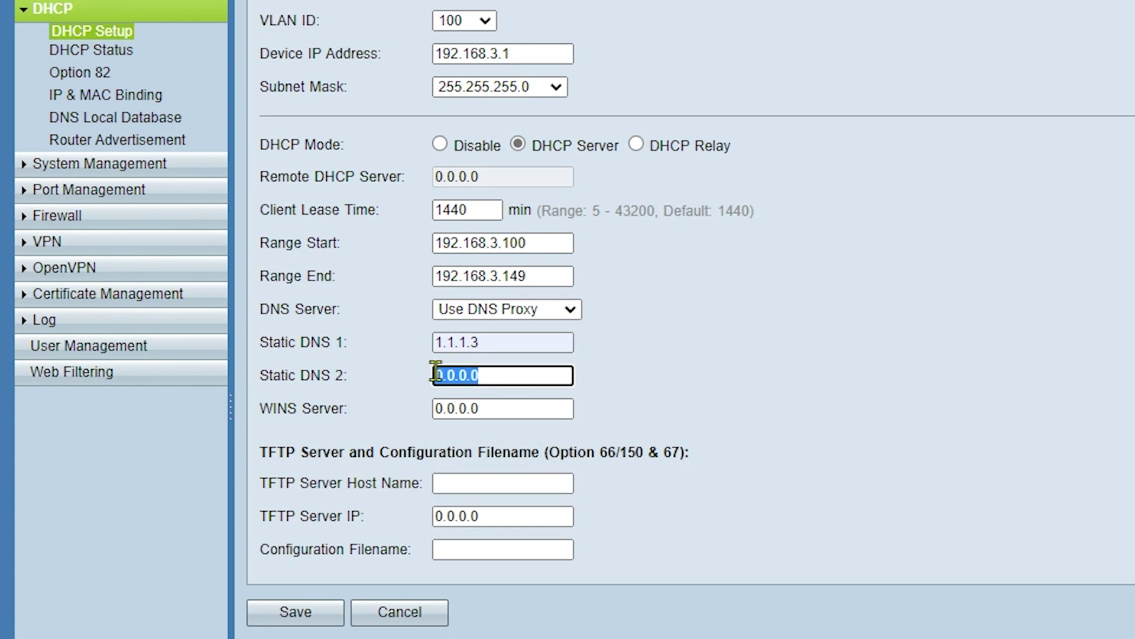
key("BackSpace")
left_click(492, 453)
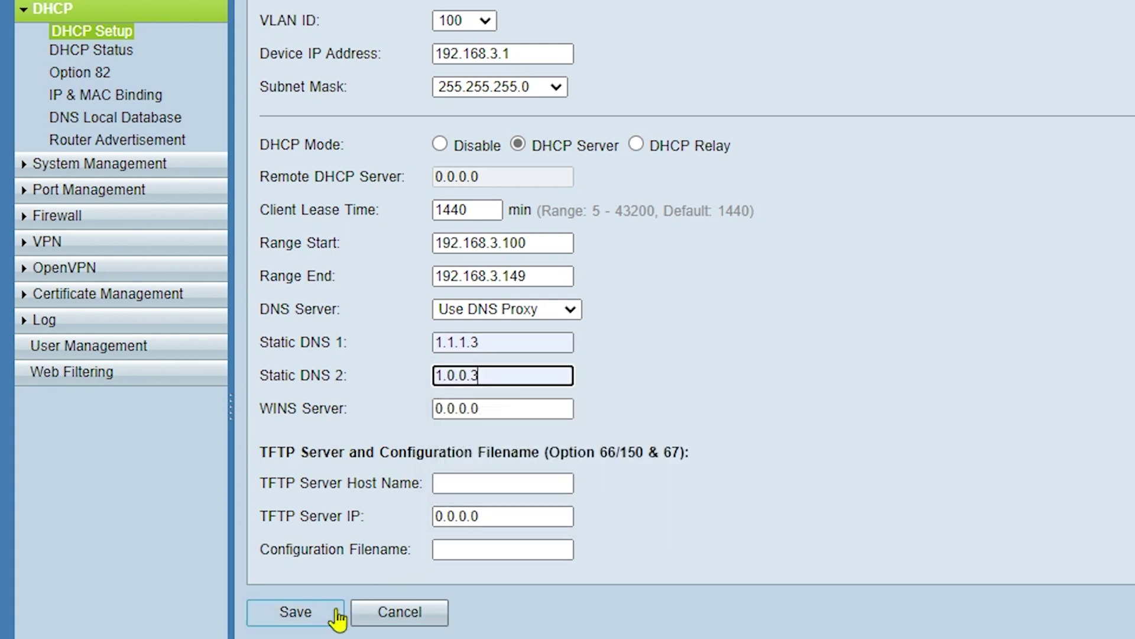
left_click(317, 616)
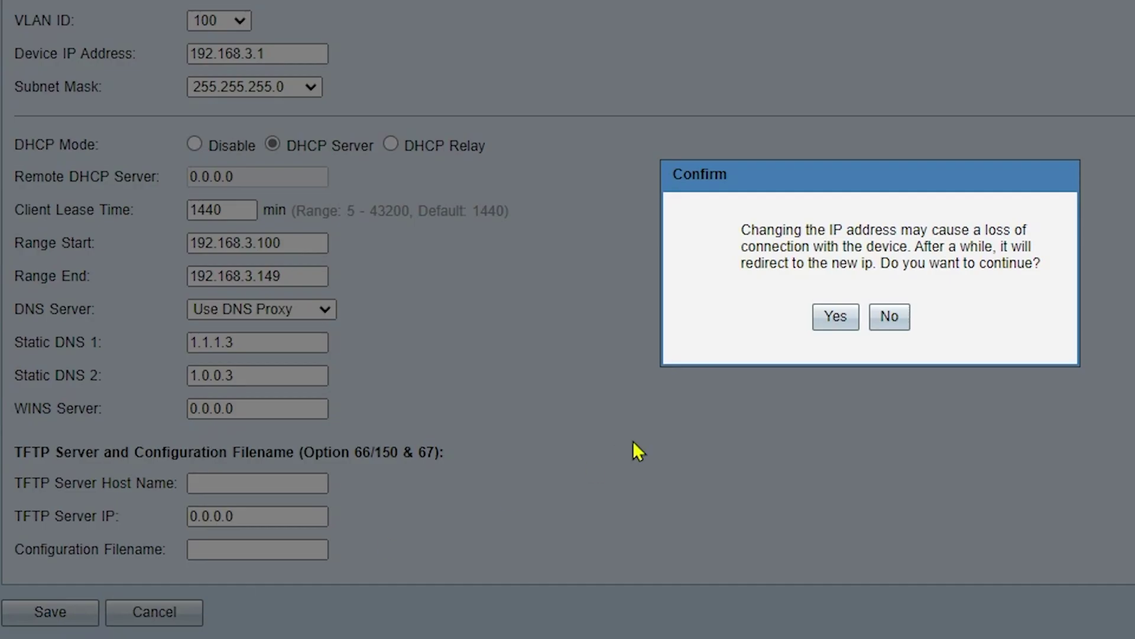
left_click(836, 318)
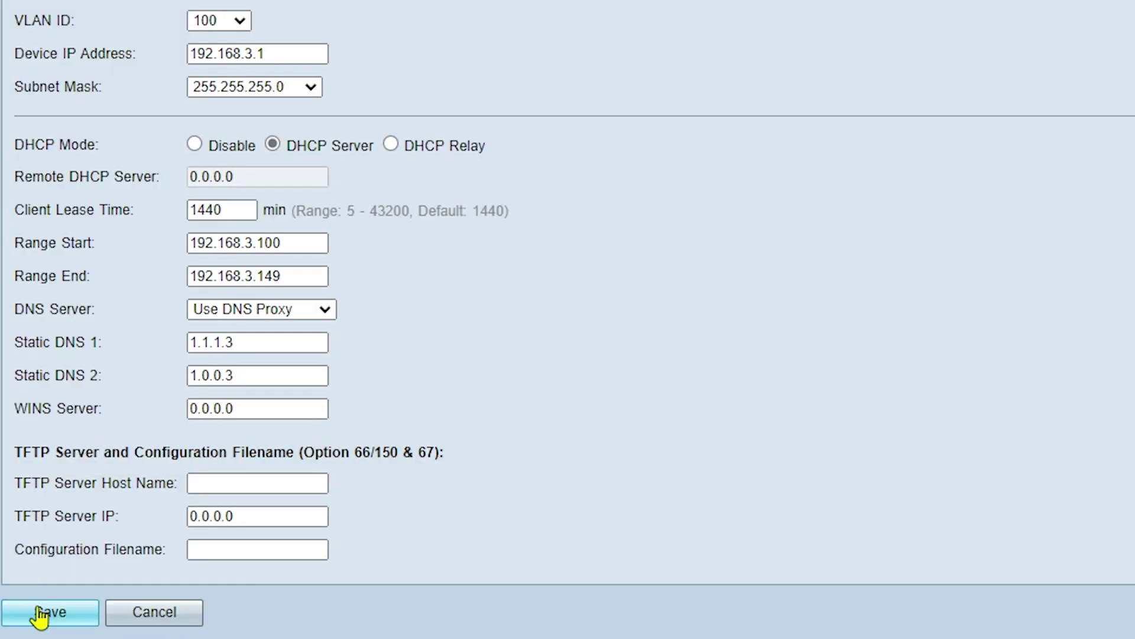
left_click(42, 615)
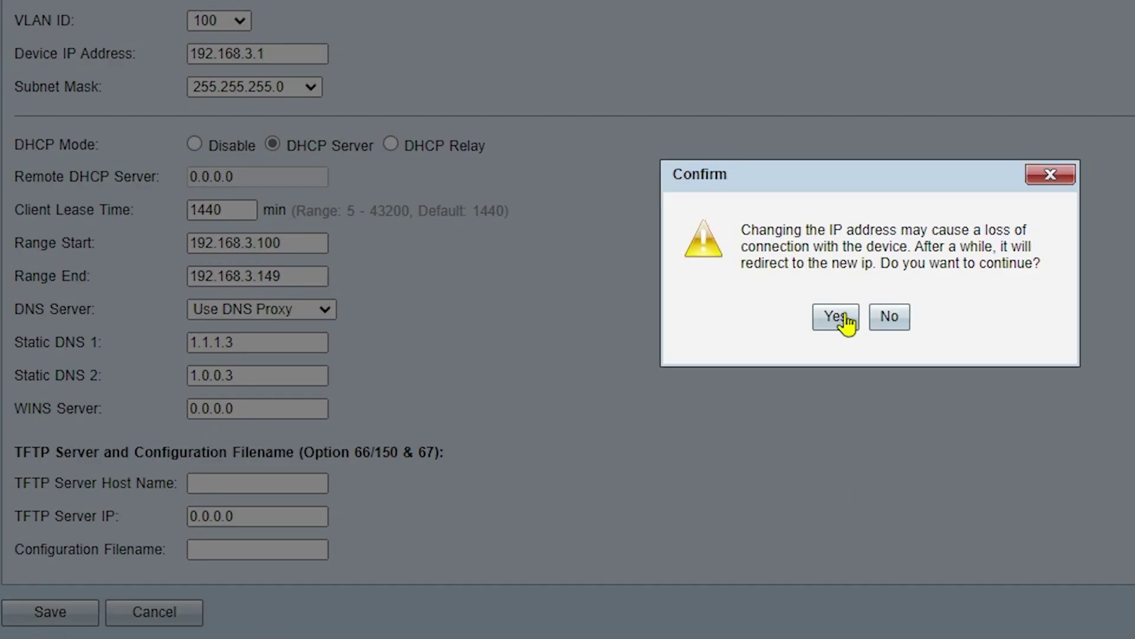
left_click(840, 316)
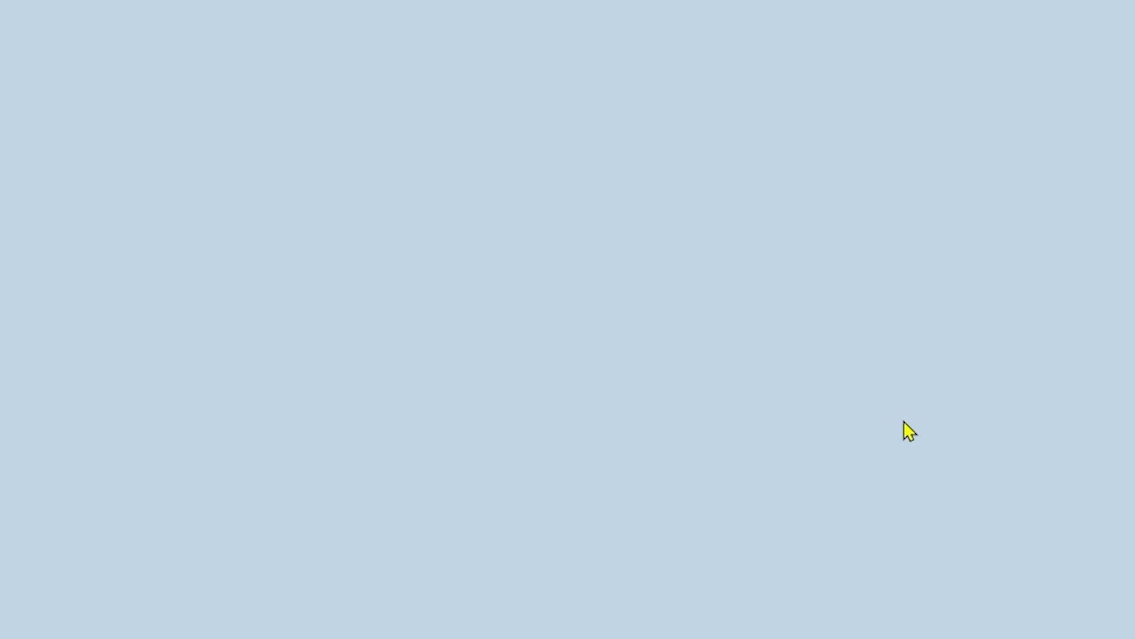
- Search Windows for cmd and open Command Prompt as administrator
left_click(363, 626)
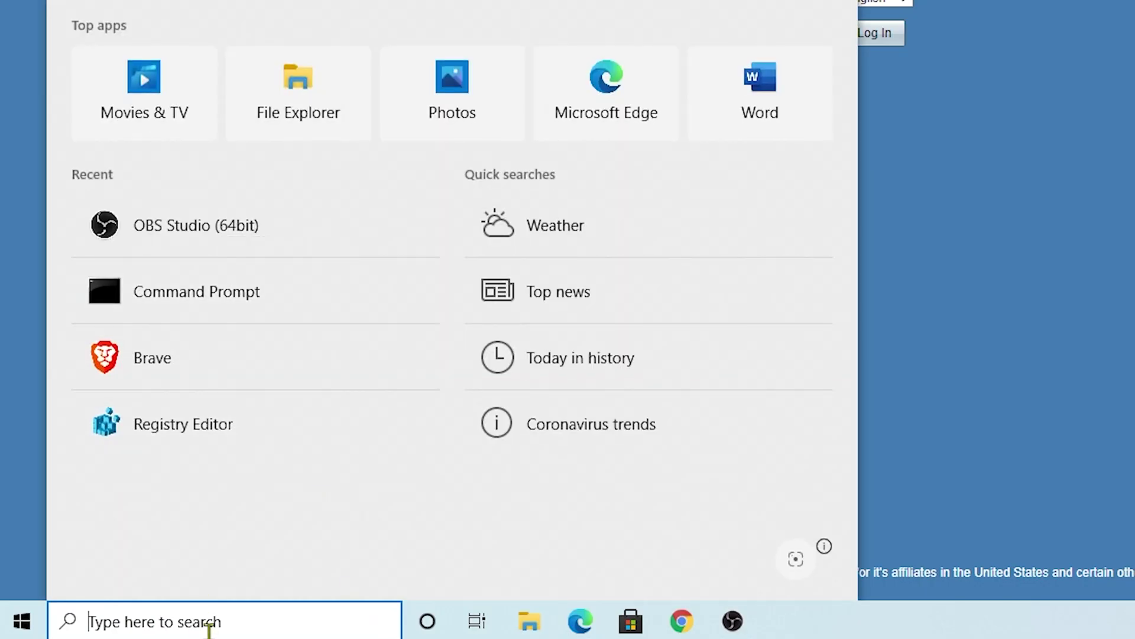
type("cmd")
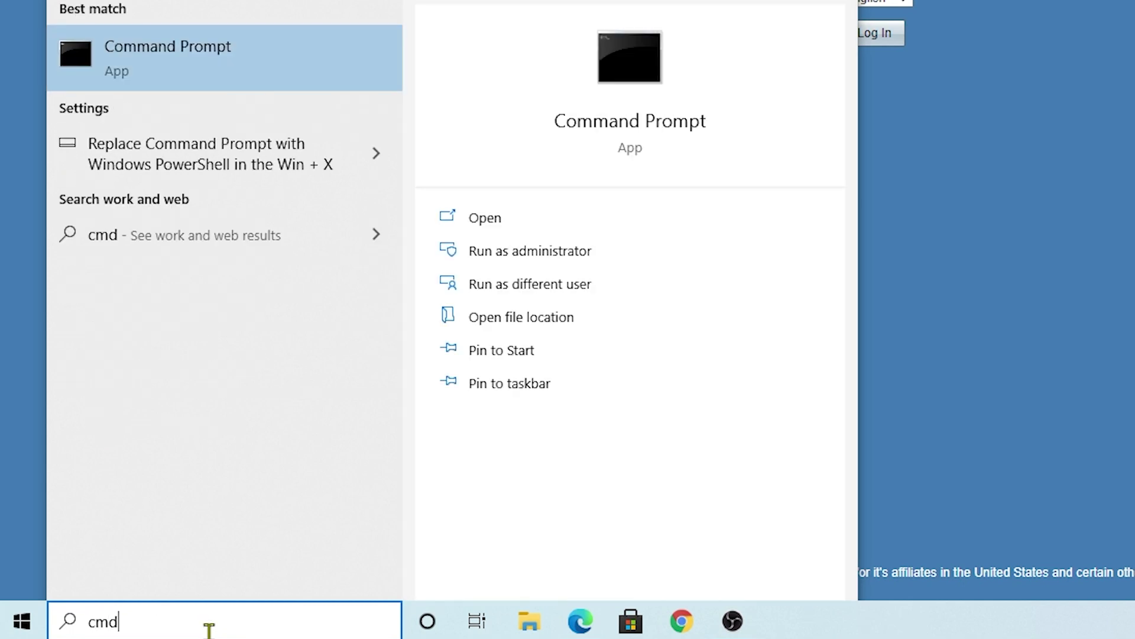
right_click(237, 77)
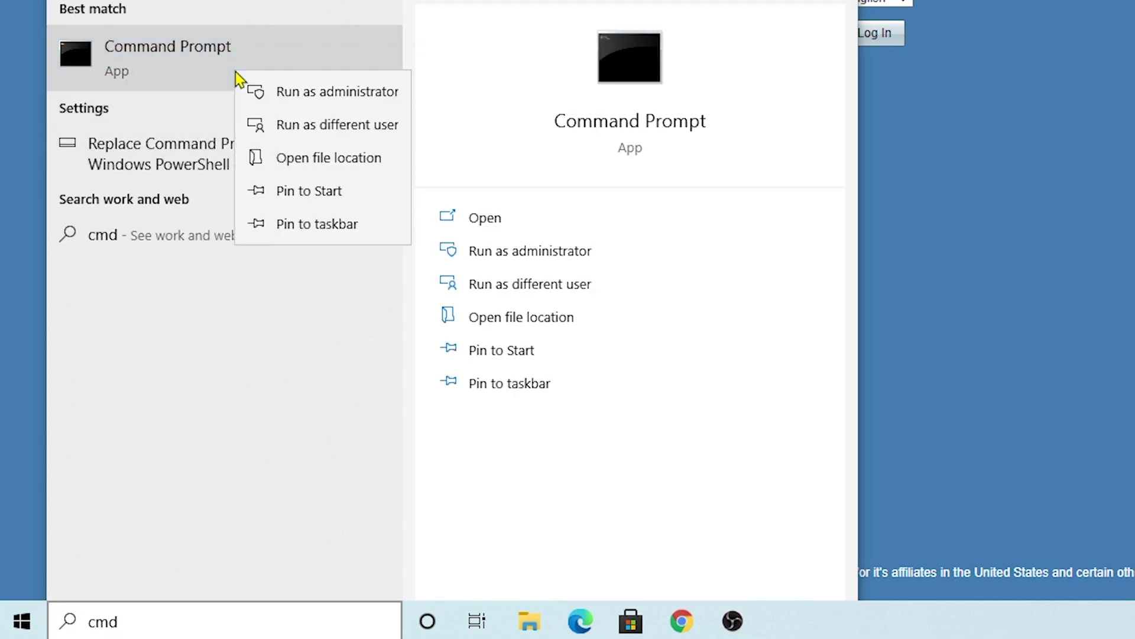
left_click(262, 94)
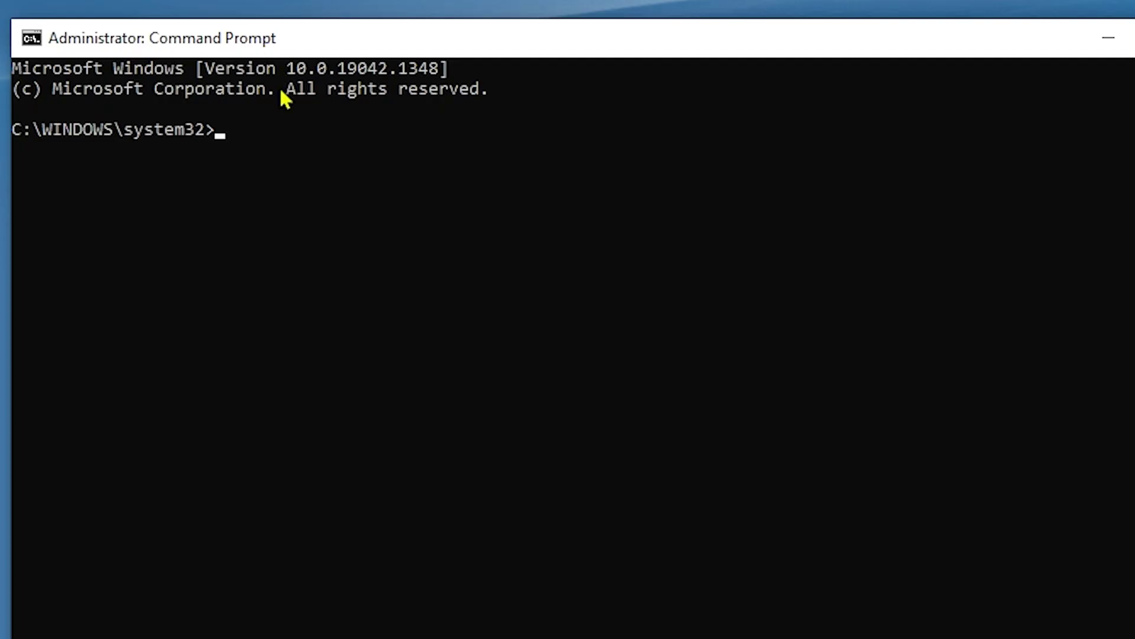
- Run nslookup to check the default DNS server's address, and exit the lookup session
type("nslookup")
key("Return")
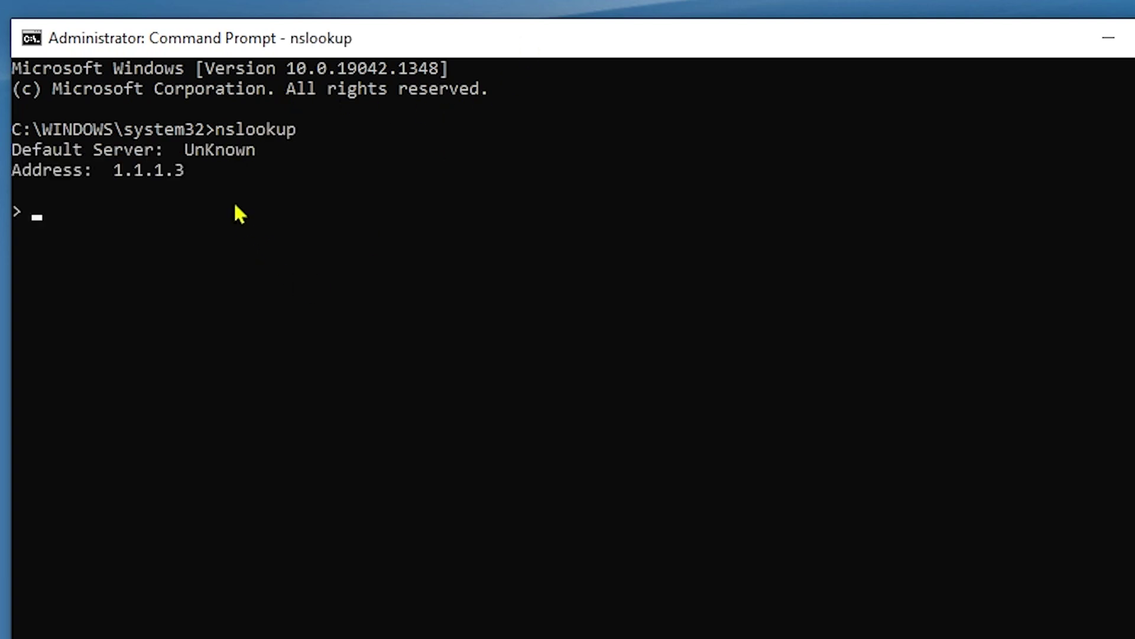
left_click_drag(223, 172, 18, 177)
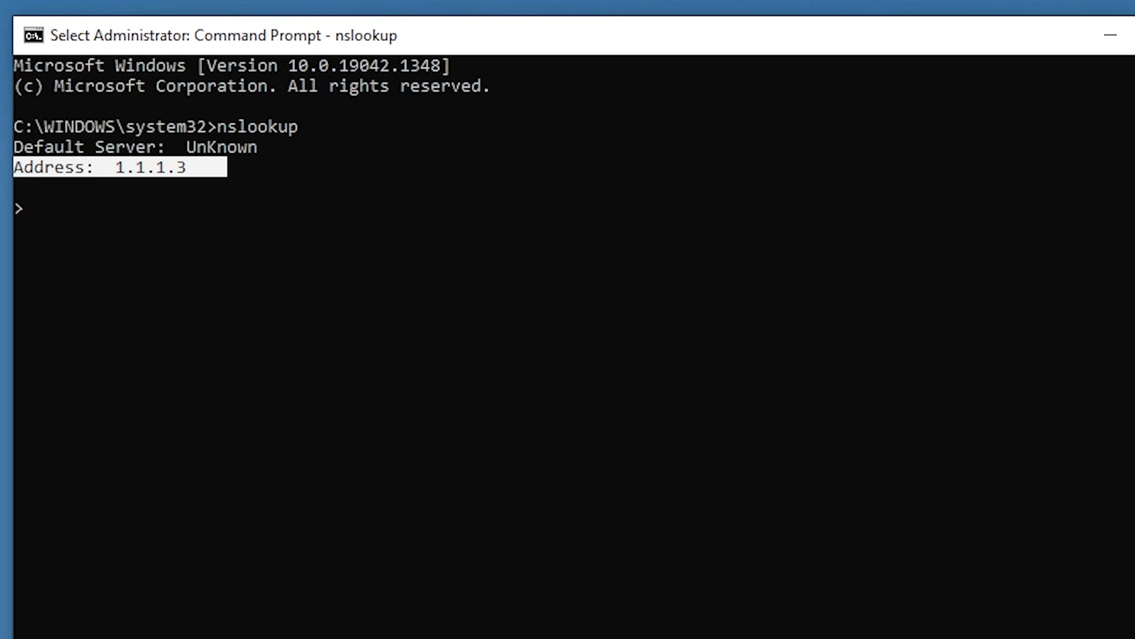
key("Return")
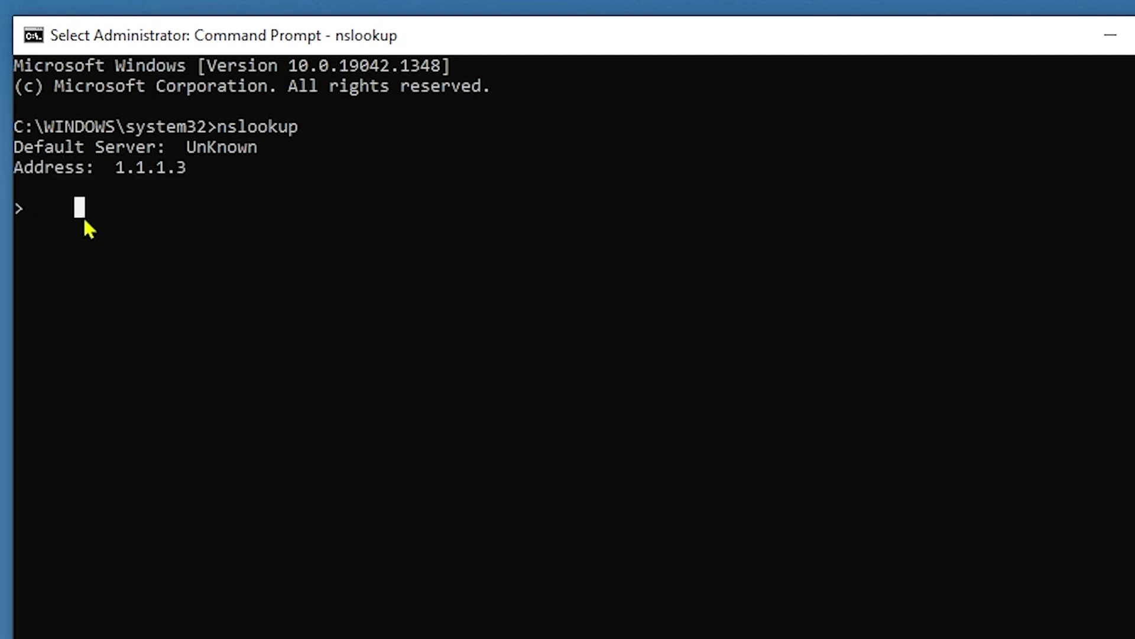
type("exit")
key("Return")
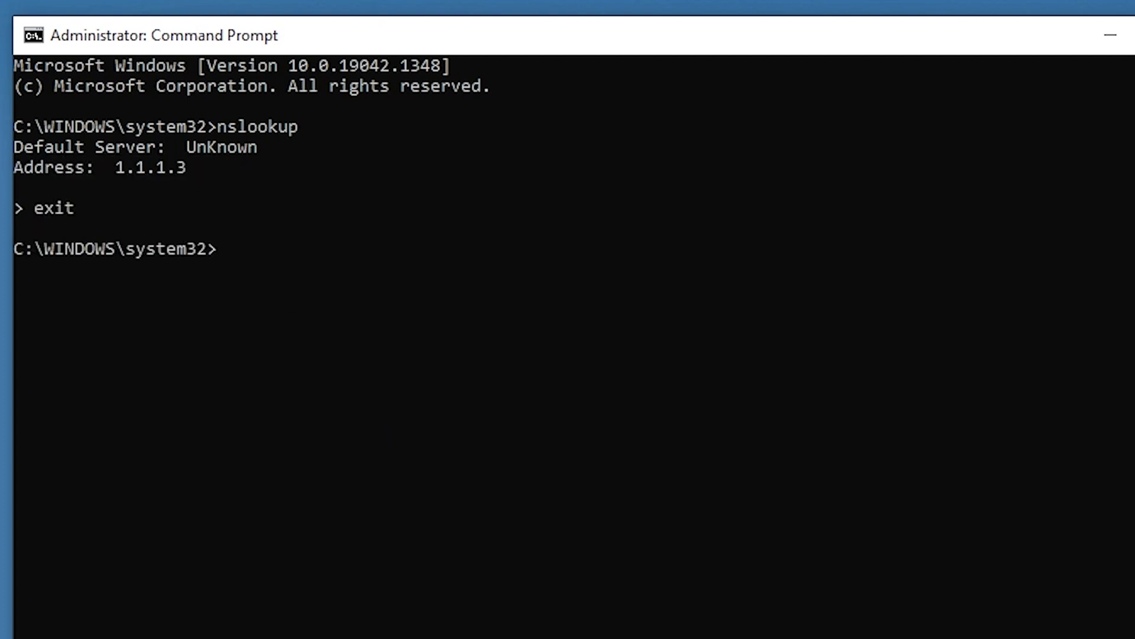